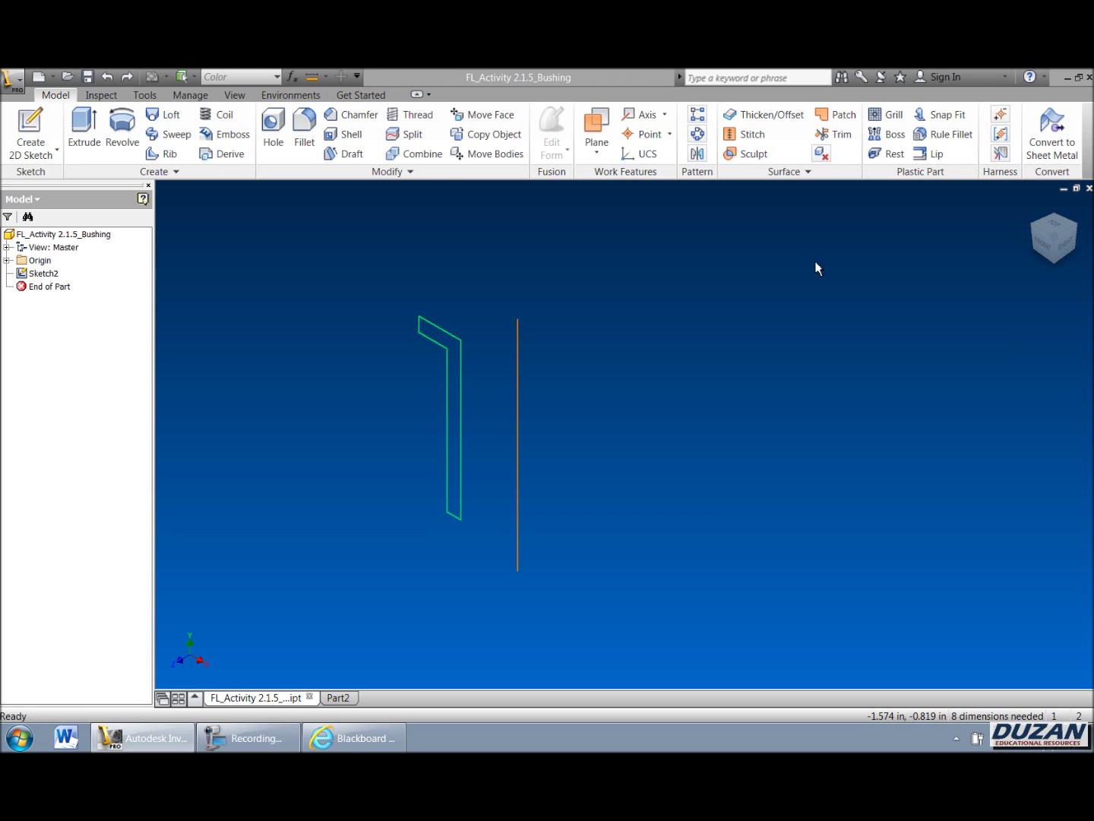
# Step: Check the Revolve section of the activity worksheet, and revolve the bushing profile a full turn around the vertical axis line
pyautogui.click(355, 741)
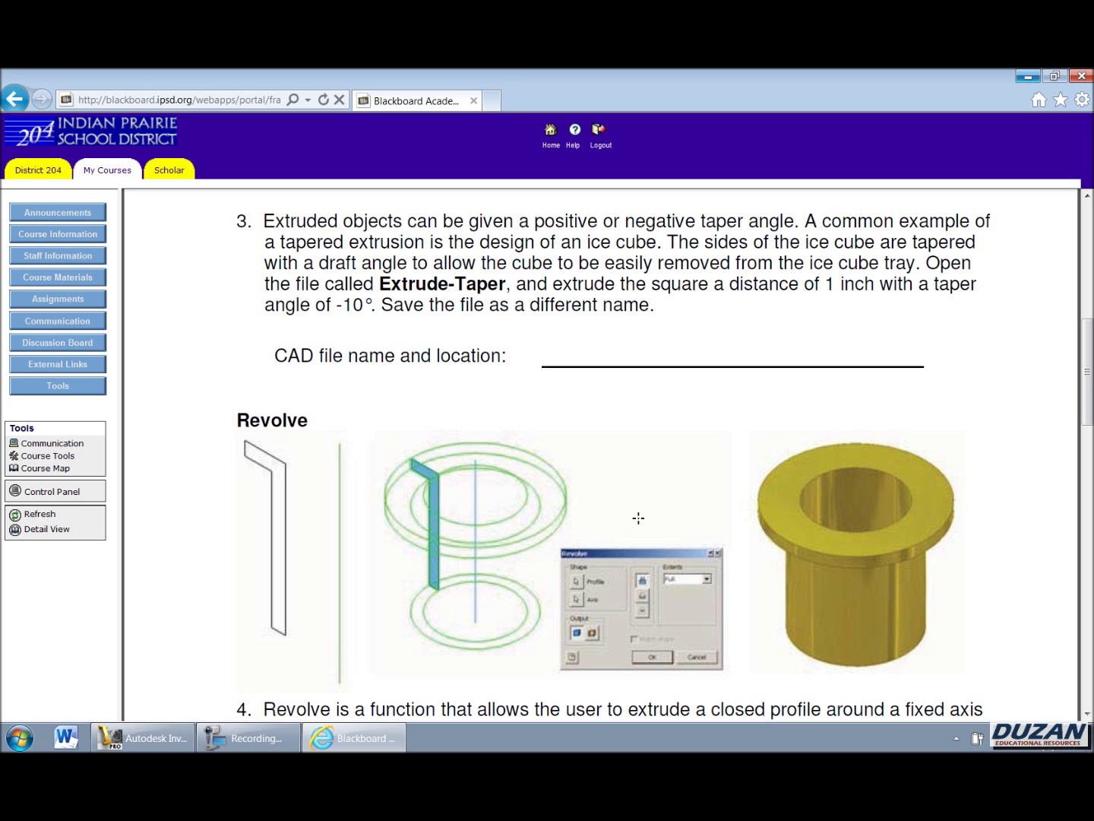
pyautogui.click(143, 738)
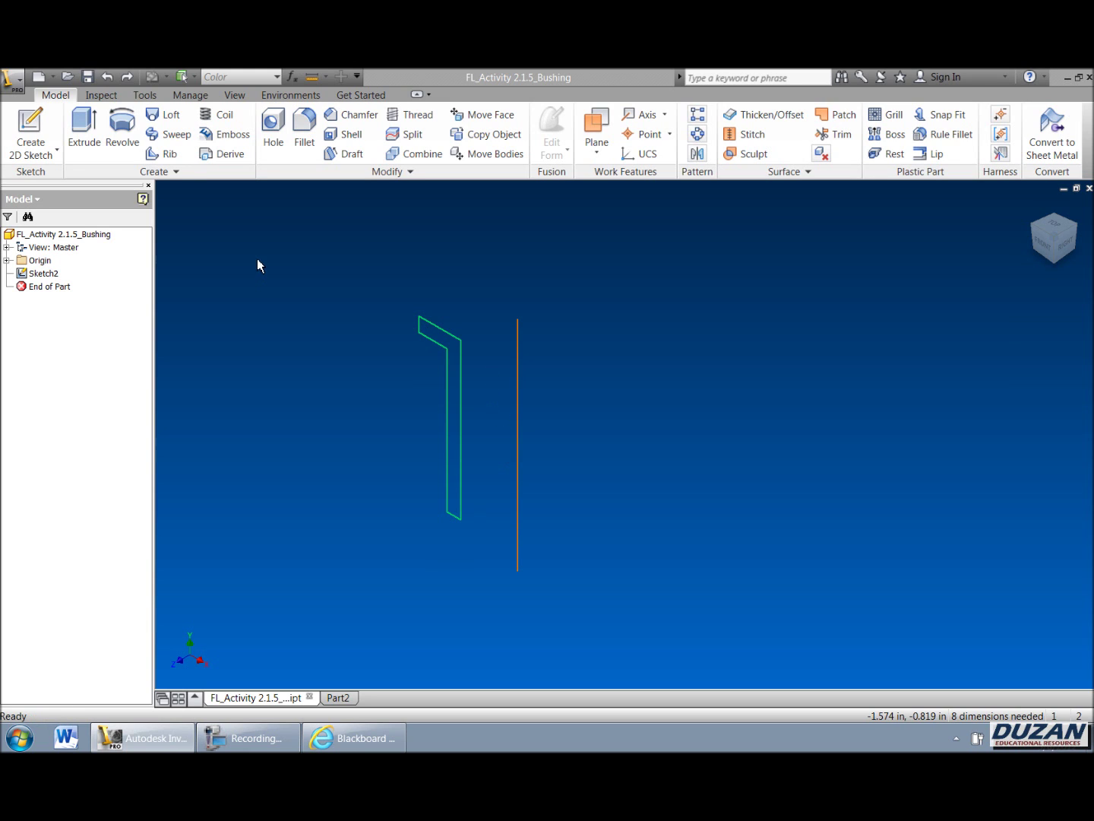
pyautogui.click(124, 129)
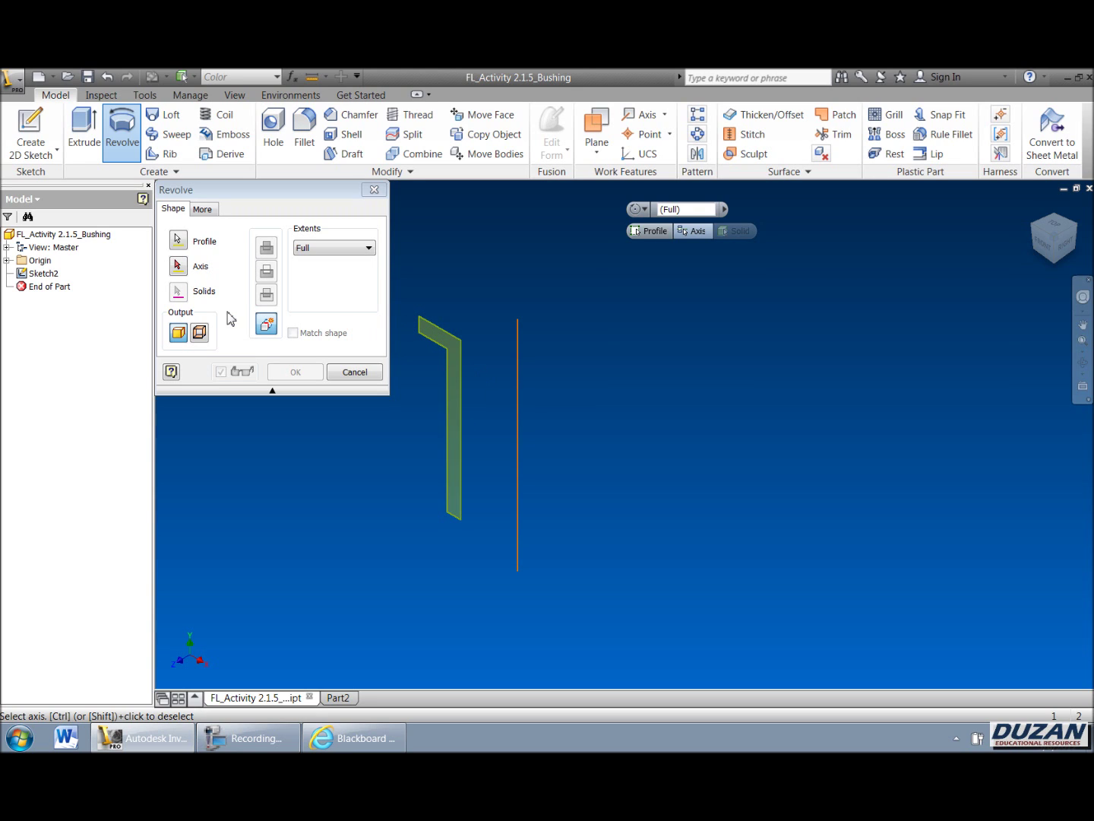
pyautogui.click(176, 268)
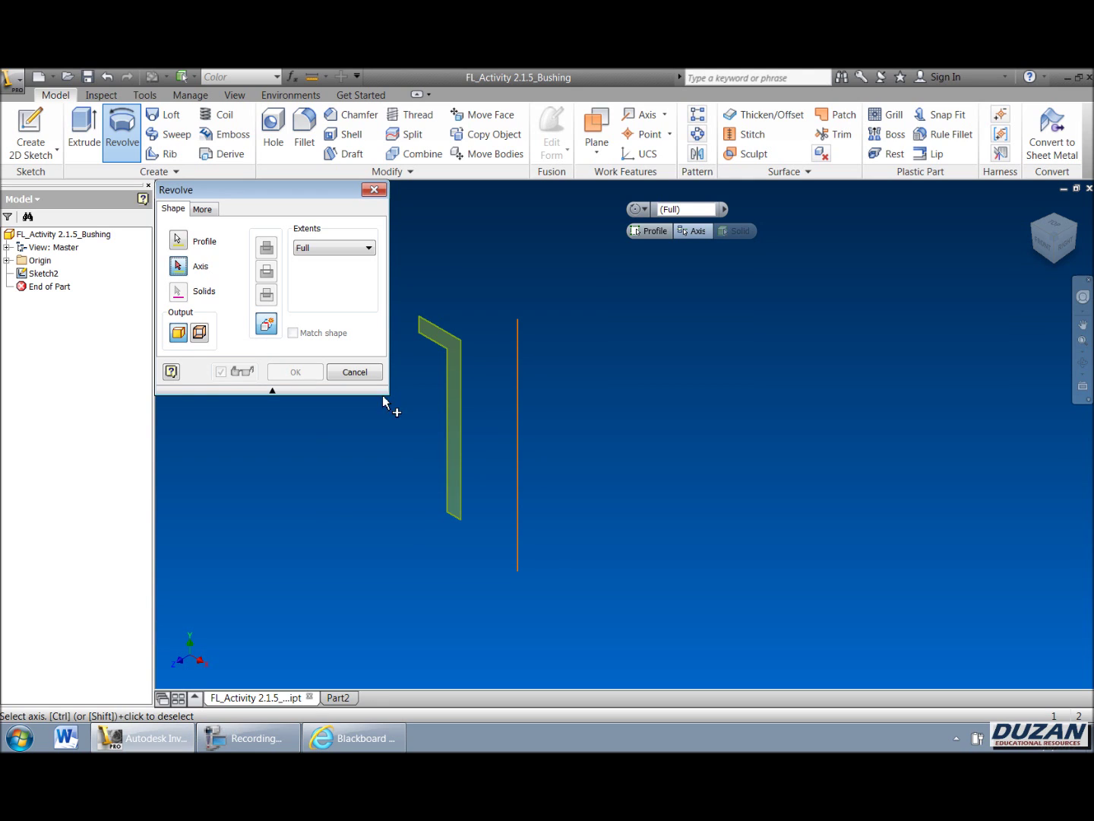
pyautogui.click(516, 409)
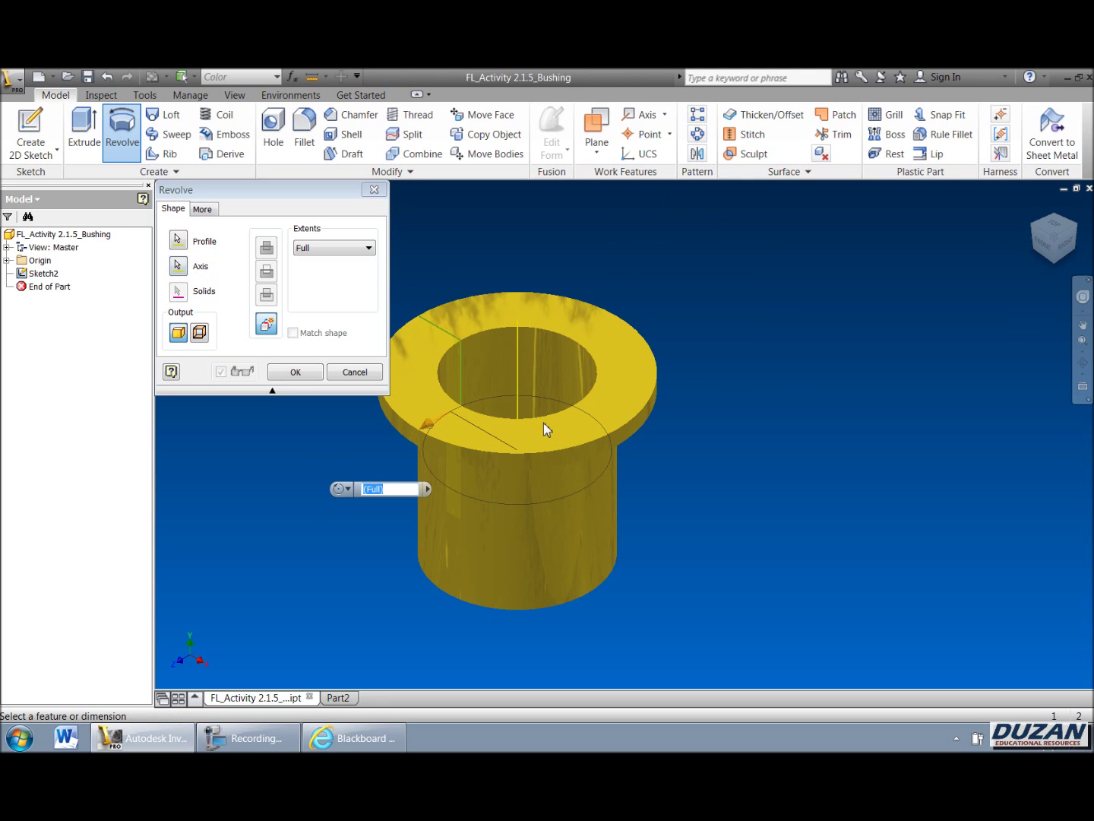
pyautogui.click(296, 372)
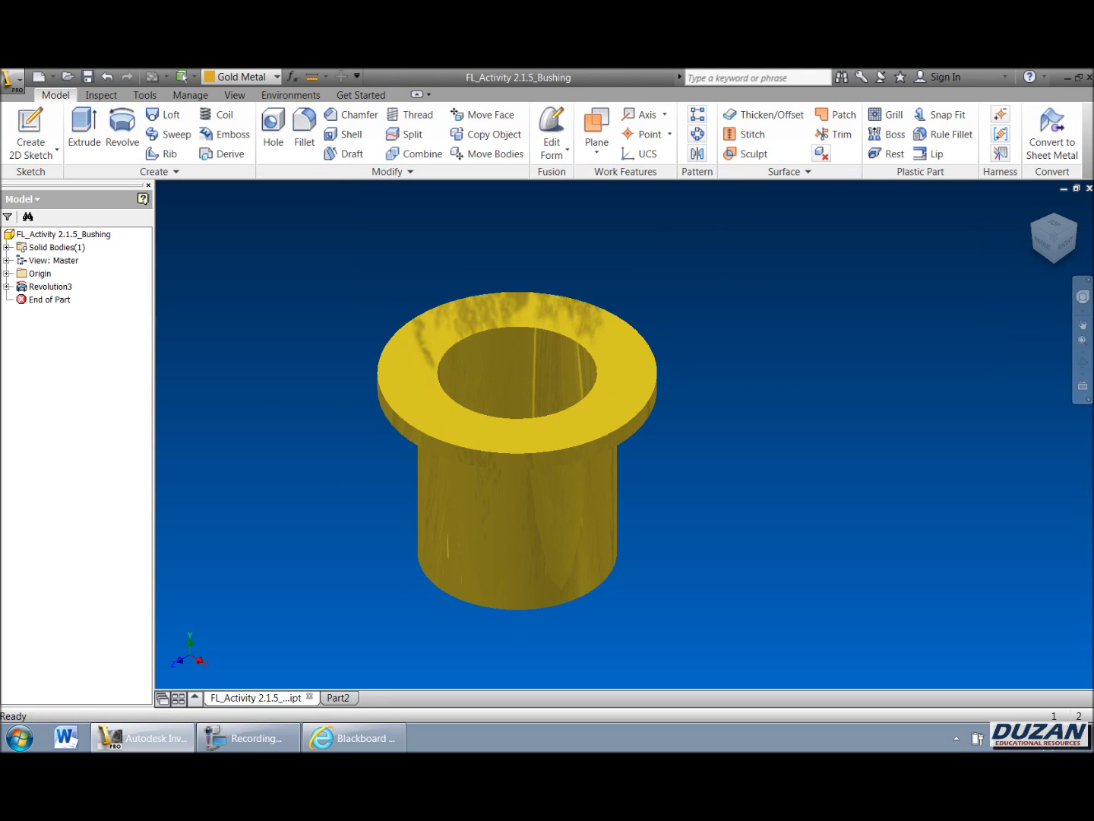
pyautogui.click(1083, 364)
pyautogui.moveTo(750, 440); pyautogui.dragTo(733, 386)
pyautogui.rightClick(732, 386)
pyautogui.click(775, 393)
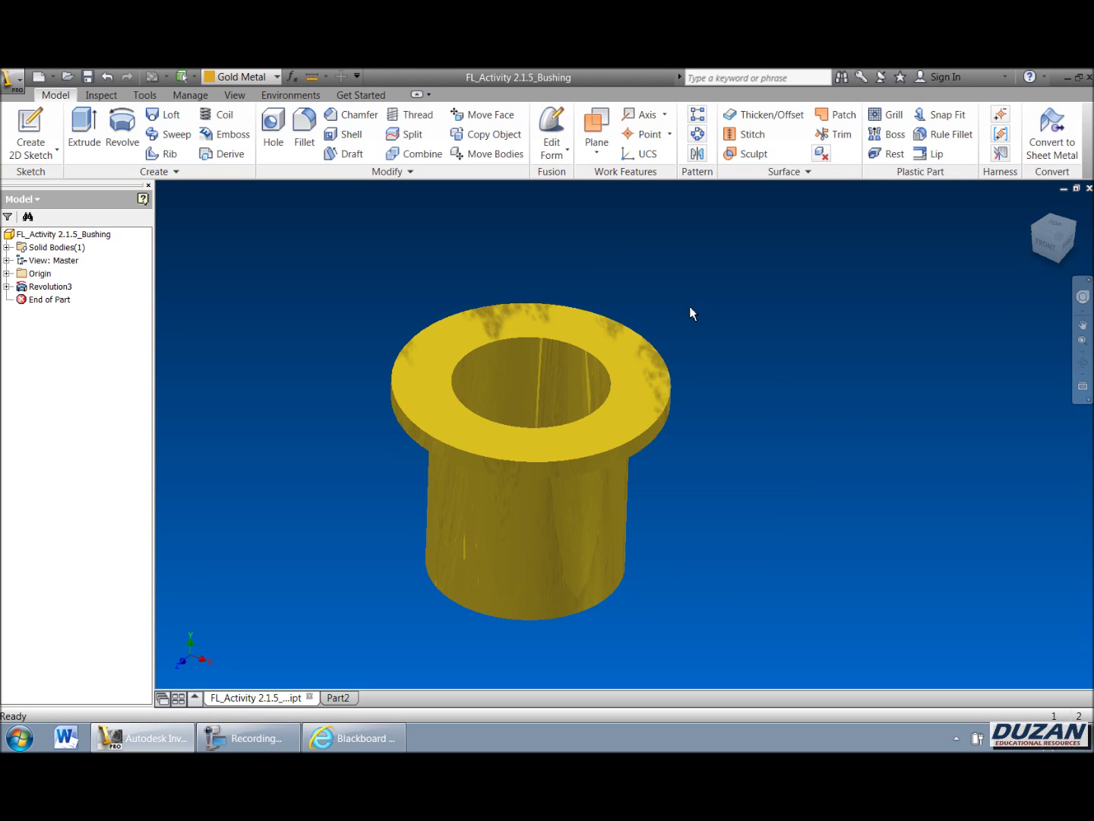
# Step: Switch to Part2, make the origin Y Axis visible and finish the sketch
pyautogui.click(338, 698)
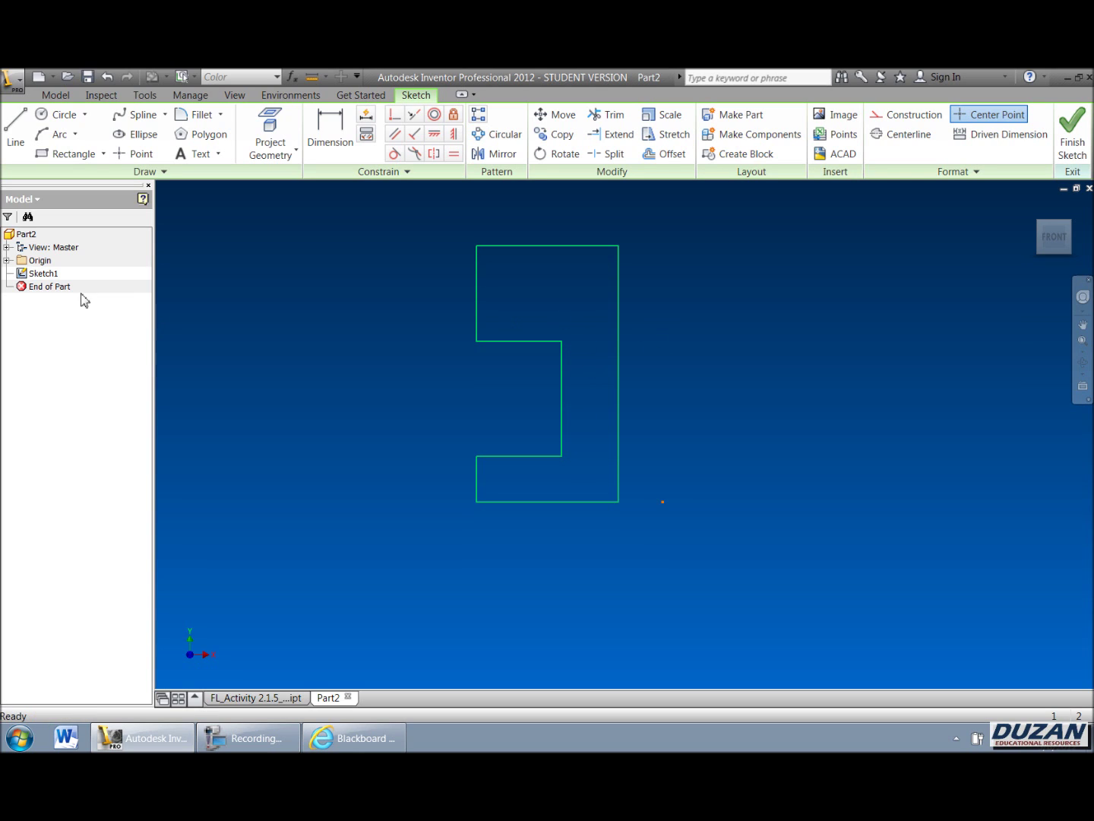
pyautogui.click(7, 260)
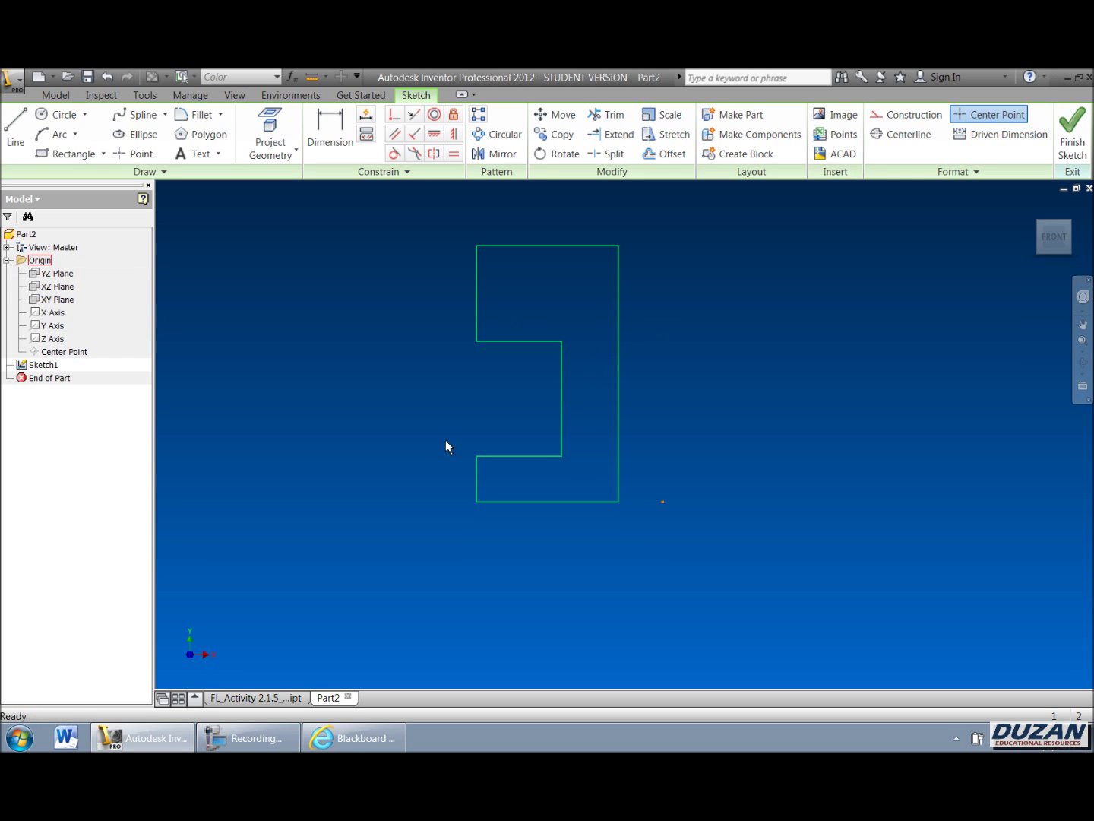
pyautogui.rightClick(55, 326)
pyautogui.click(84, 454)
pyautogui.click(1073, 129)
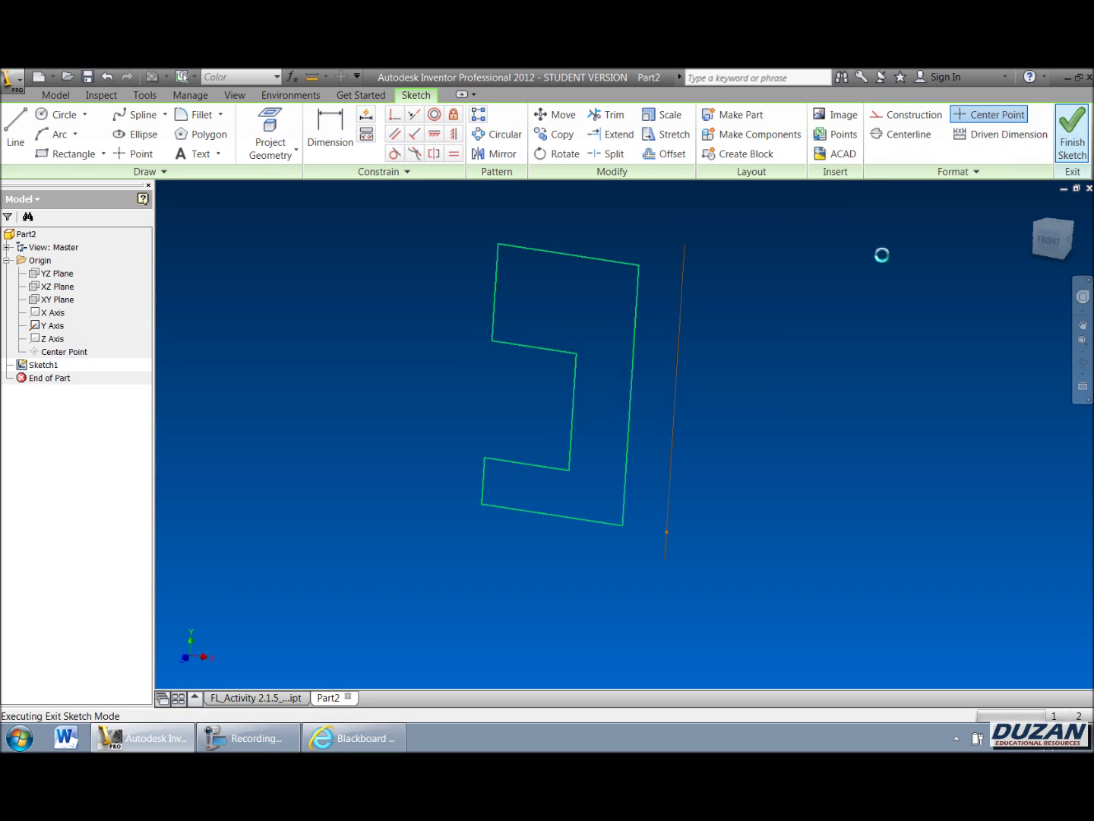
# Step: Try a full revolve of the Part2 profile around the Y Axis and undo it
pyautogui.click(121, 126)
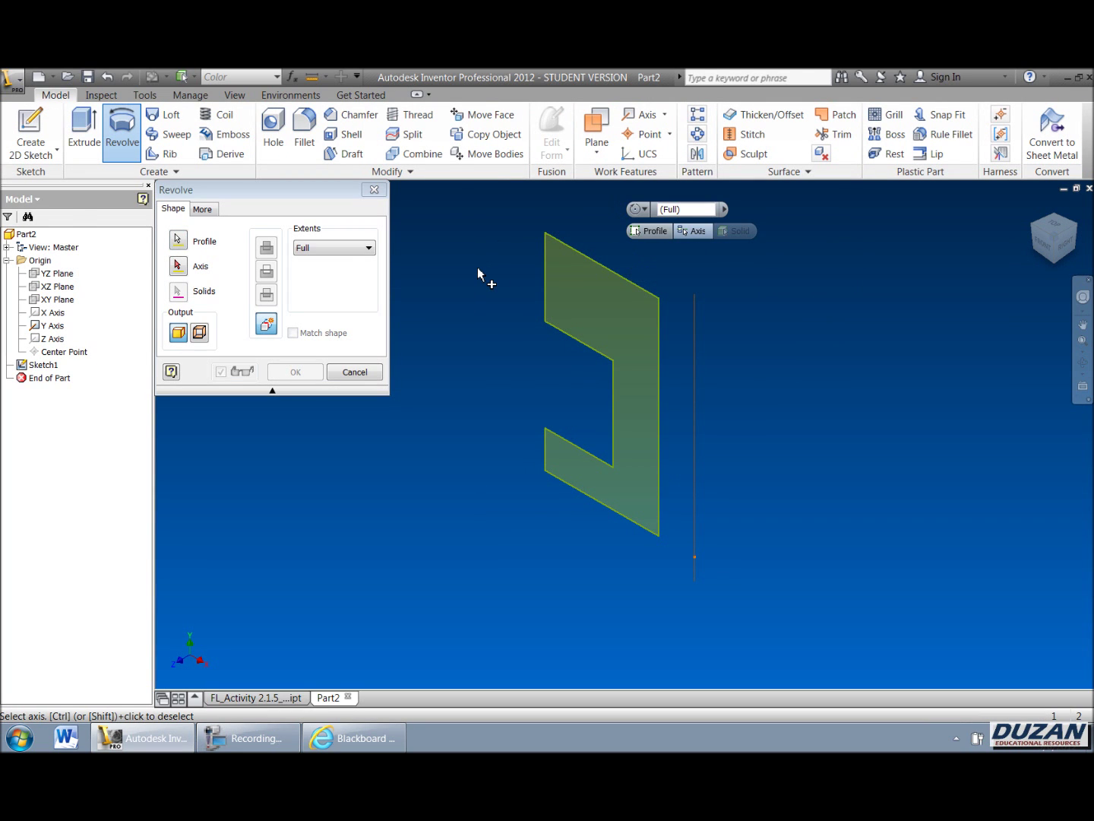
pyautogui.click(180, 268)
pyautogui.click(696, 408)
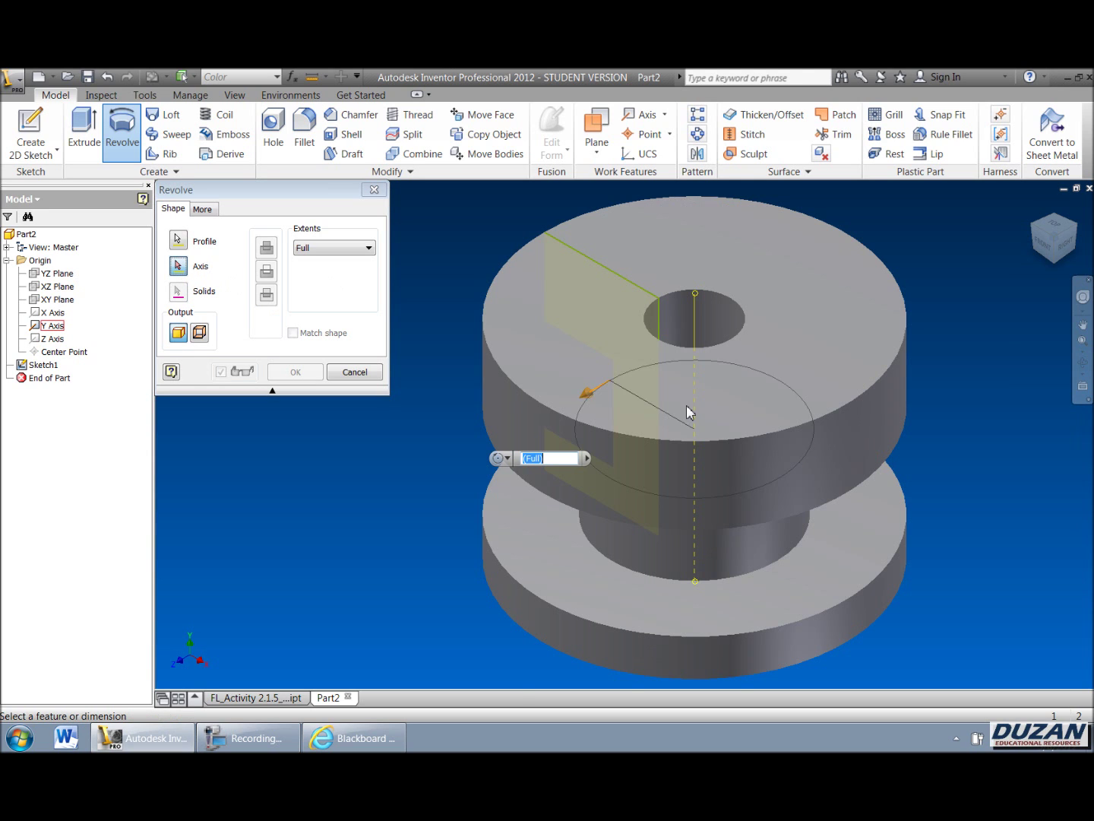
pyautogui.click(304, 376)
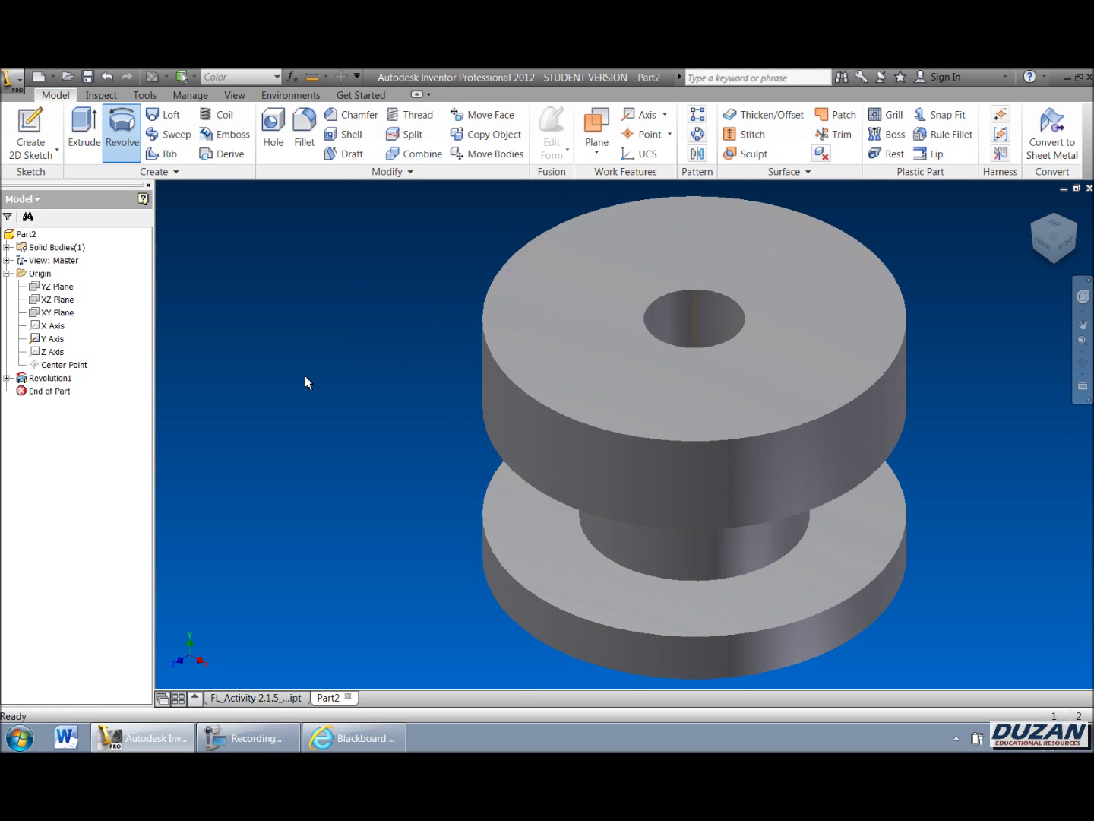
pyautogui.scroll(-3, 734, 365)
pyautogui.scroll(4, 736, 374)
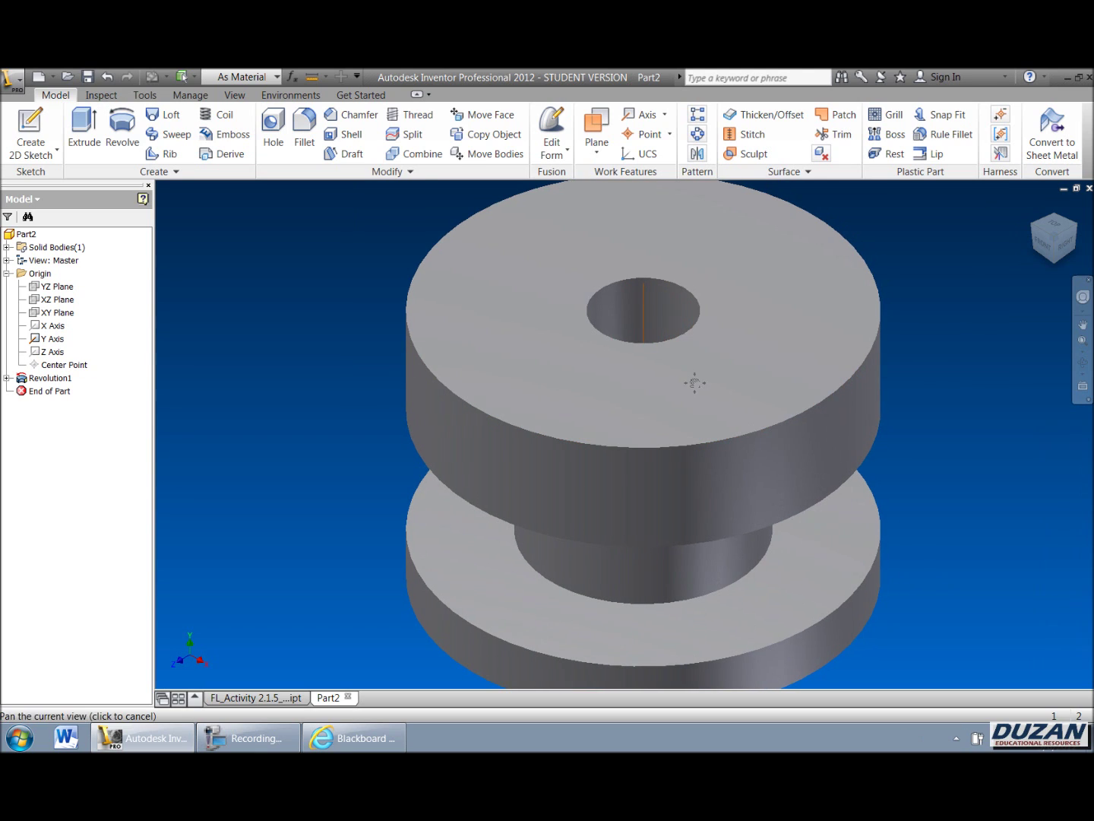
pyautogui.click(105, 78)
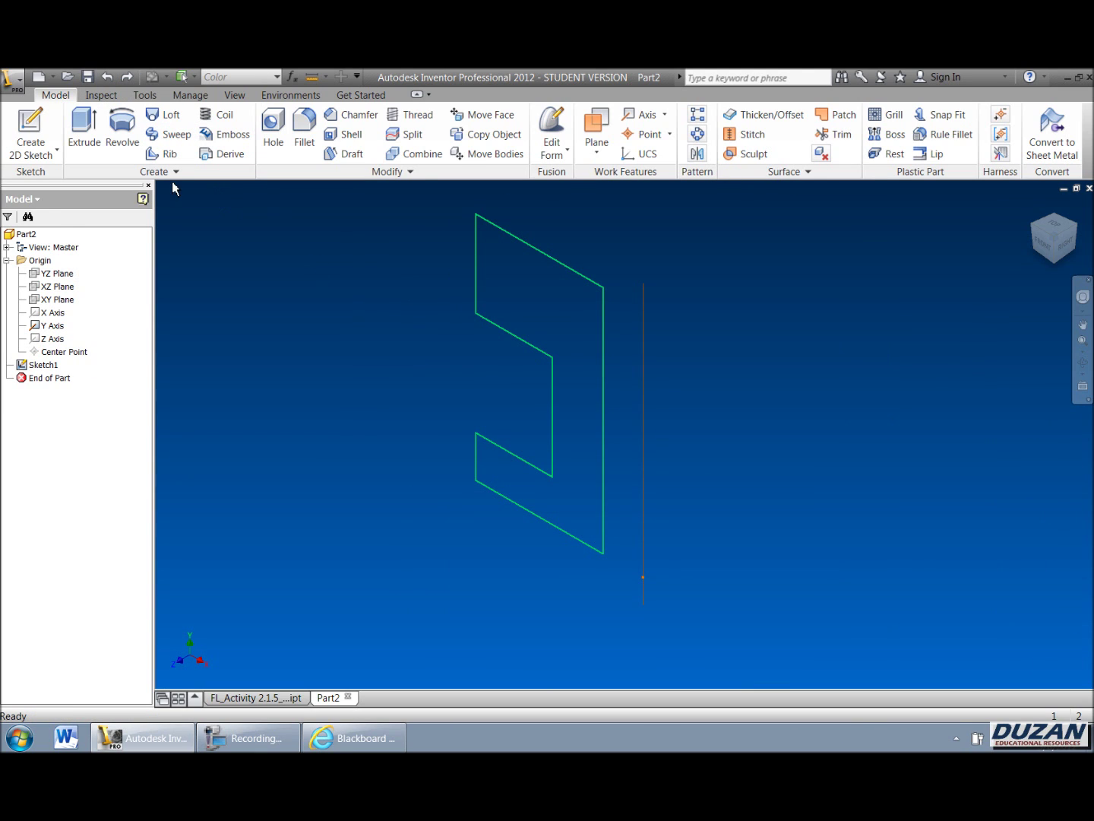
# Step: Try partial revolves of the profile around the Y Axis with Angle extents of 180, 270 and 15 degrees, and cancel
pyautogui.click(121, 129)
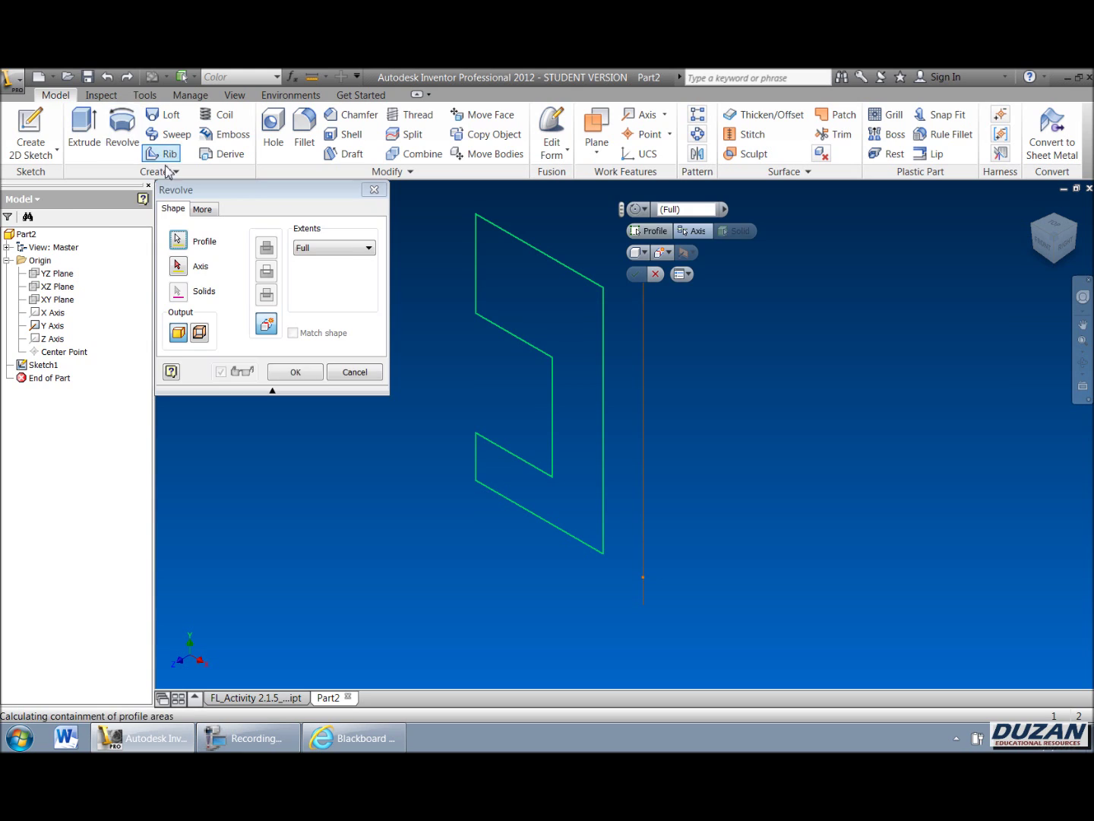
pyautogui.click(178, 265)
pyautogui.click(643, 329)
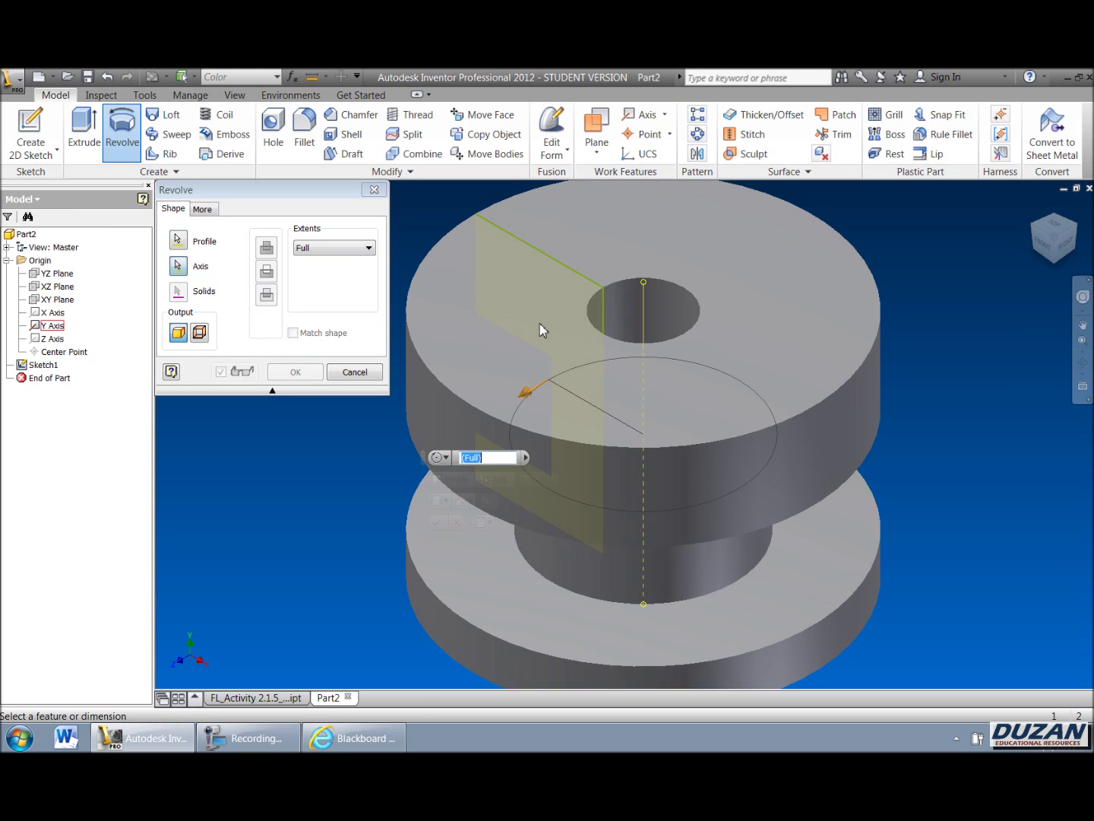
pyautogui.click(332, 248)
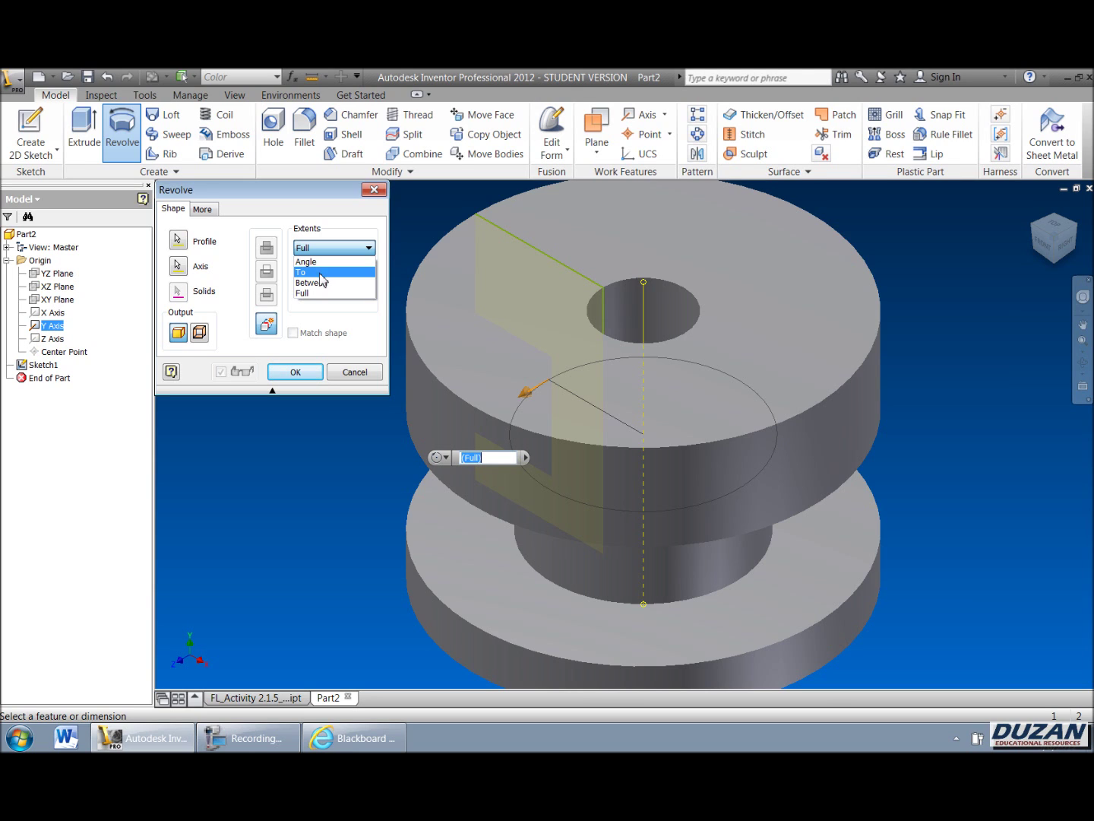
pyautogui.click(326, 262)
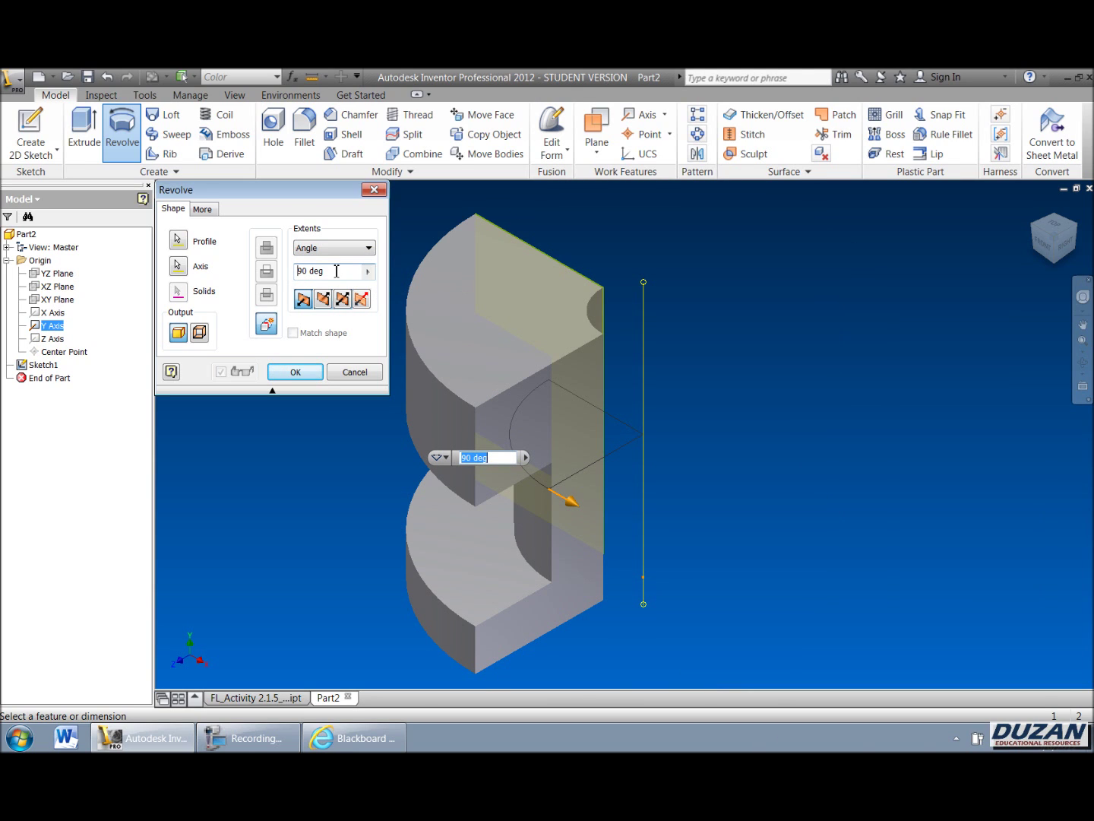
pyautogui.write('180')
pyautogui.write('270')
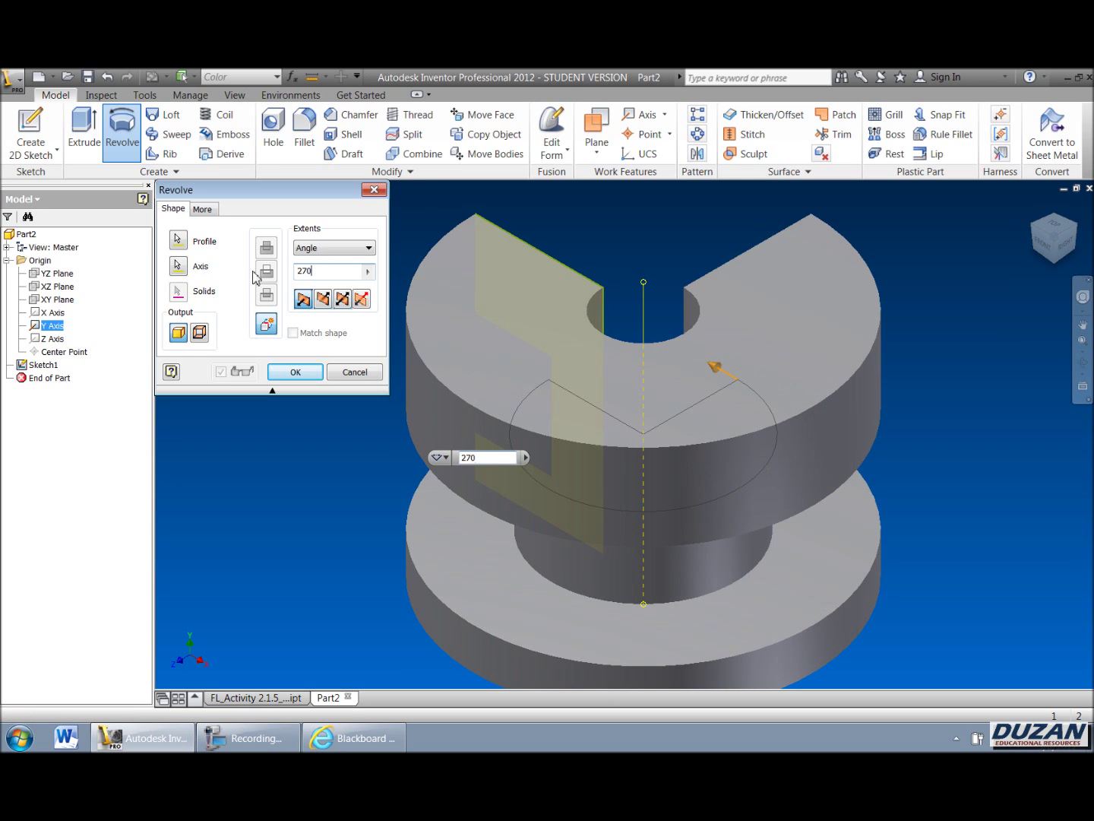
pyautogui.write('15')
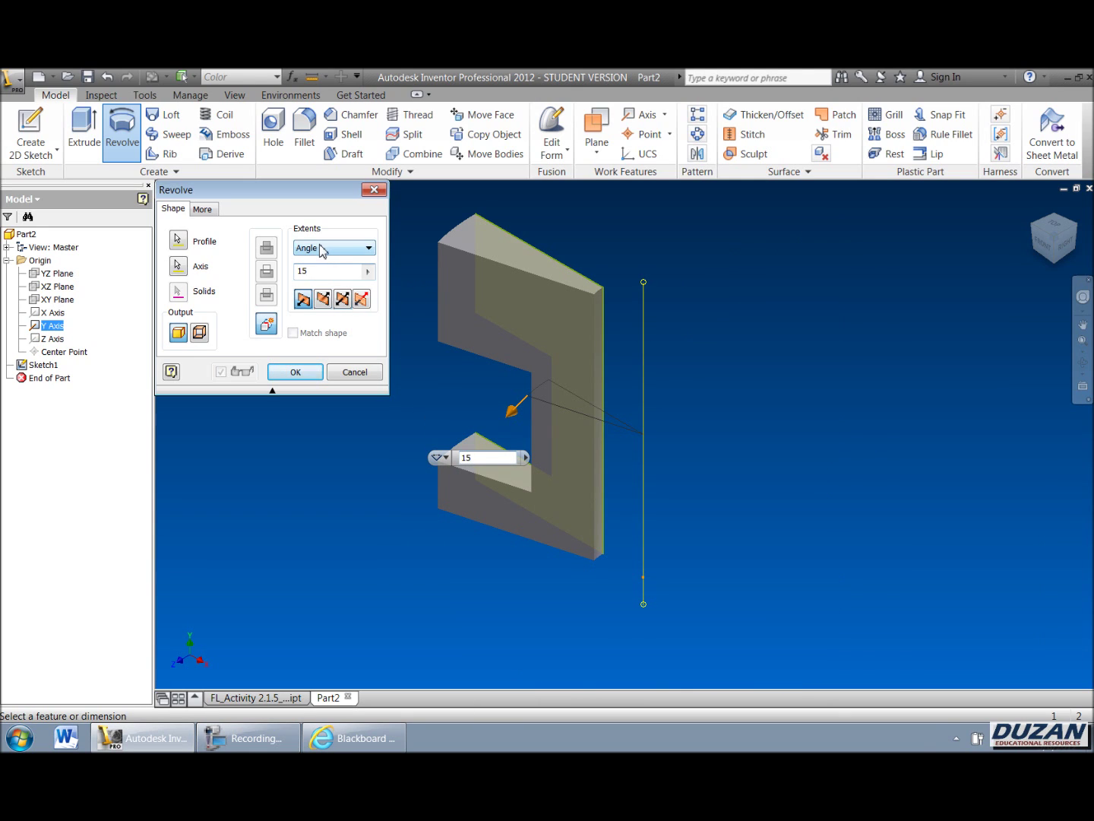
pyautogui.click(354, 373)
pyautogui.rightClick(51, 366)
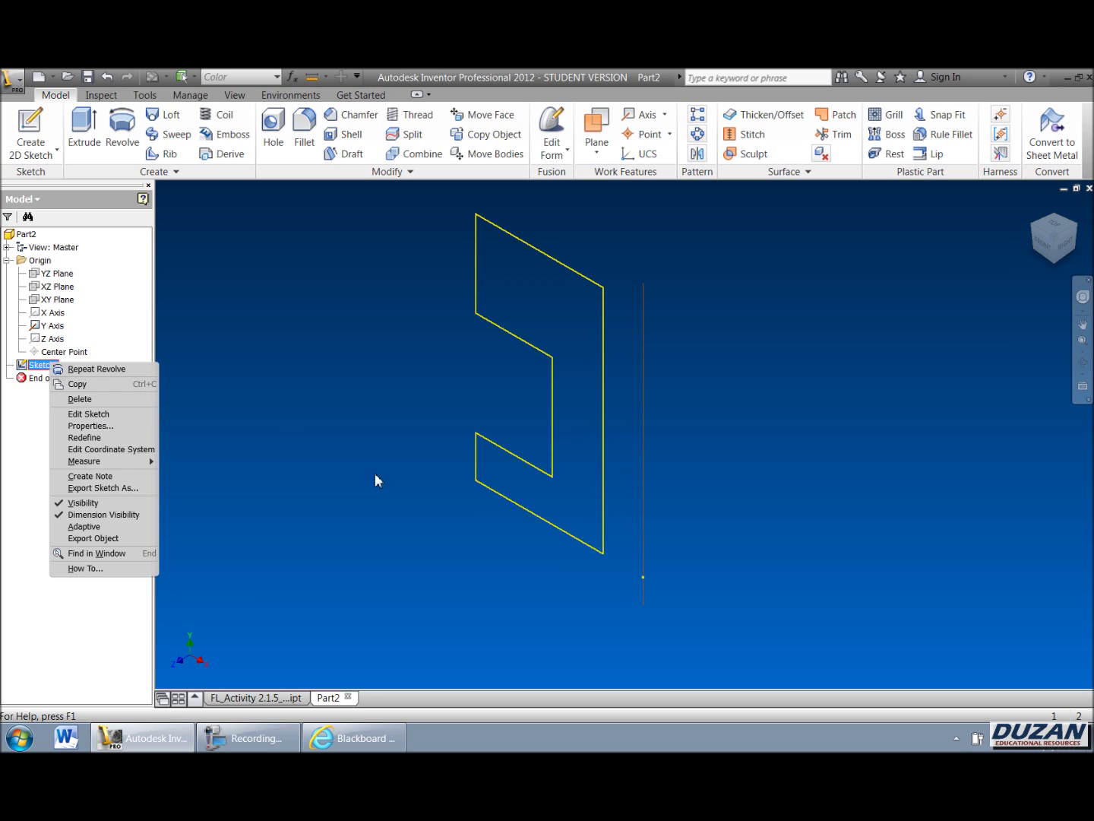
pyautogui.click(376, 496)
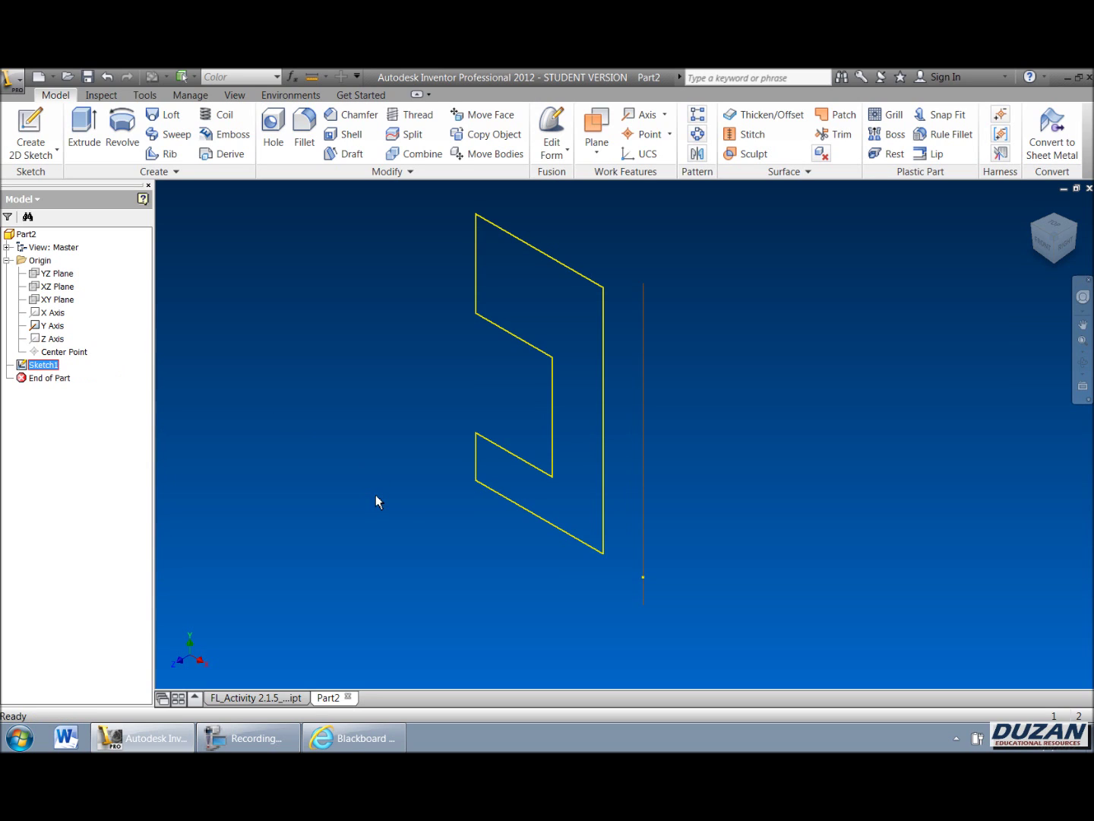
pyautogui.click(132, 453)
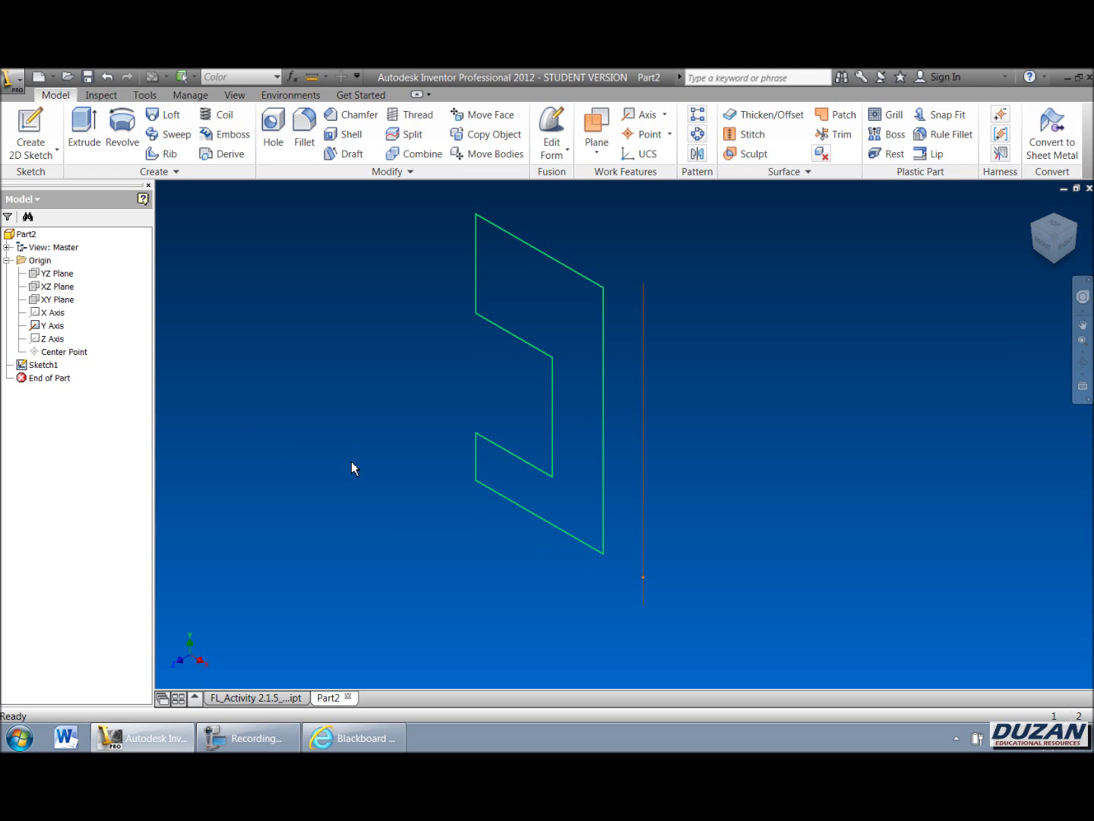
# Step: Edit Sketch1, dimension the horizontal distance from the profile's lower inner corner to the origin point as 0.5 in, and finish the sketch
pyautogui.rightClick(44, 366)
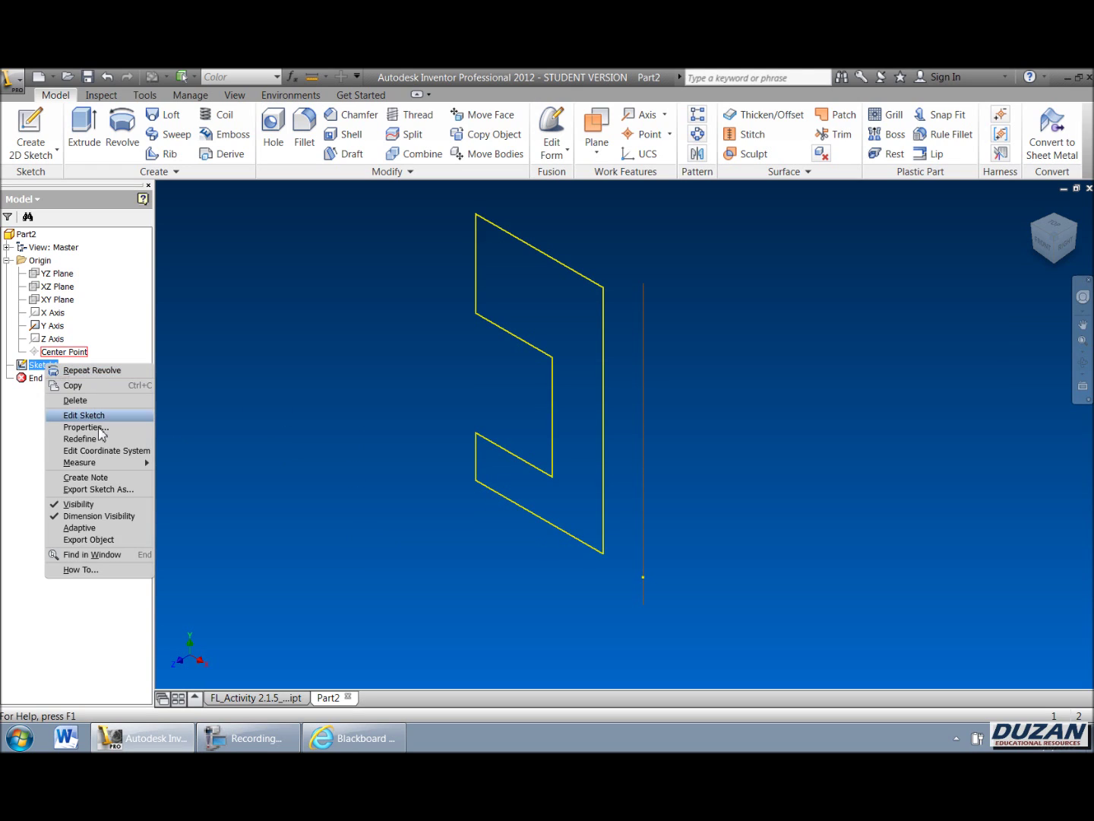
pyautogui.click(84, 415)
pyautogui.scroll(-2, 648, 472)
pyautogui.press('d')
pyautogui.click(636, 475)
pyautogui.click(596, 477)
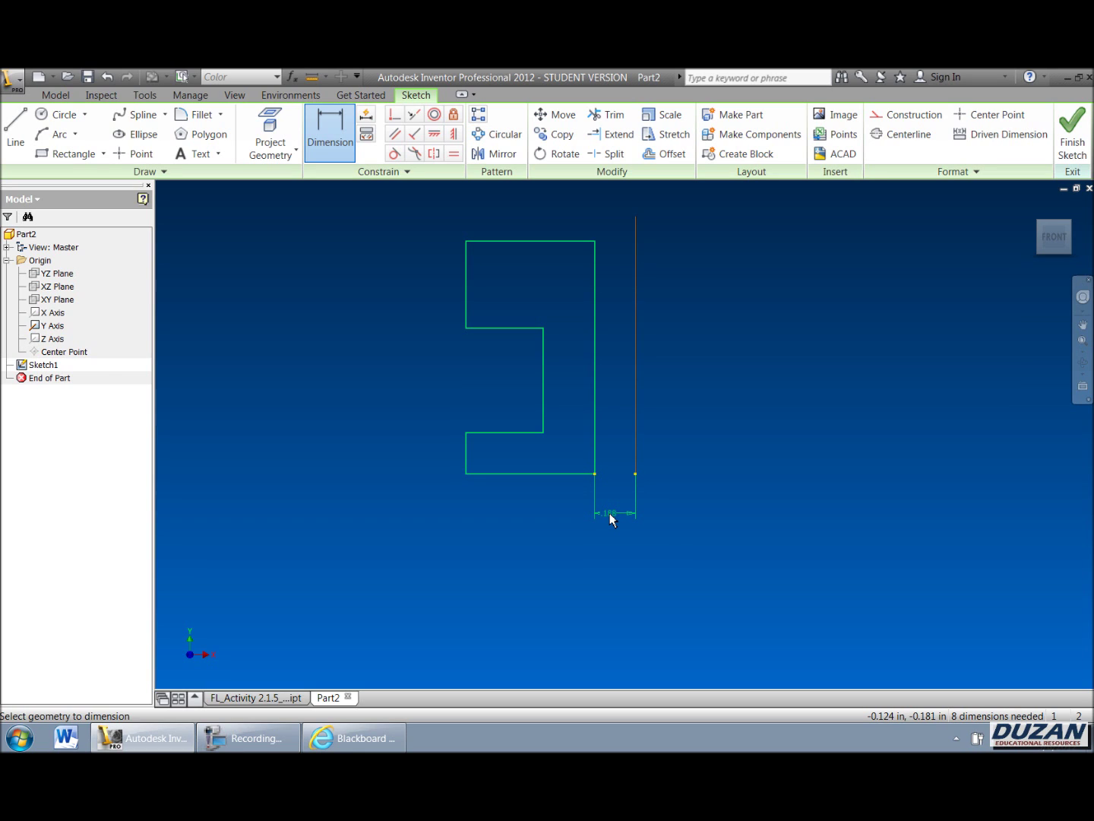
pyautogui.click(609, 513)
pyautogui.write('.5')
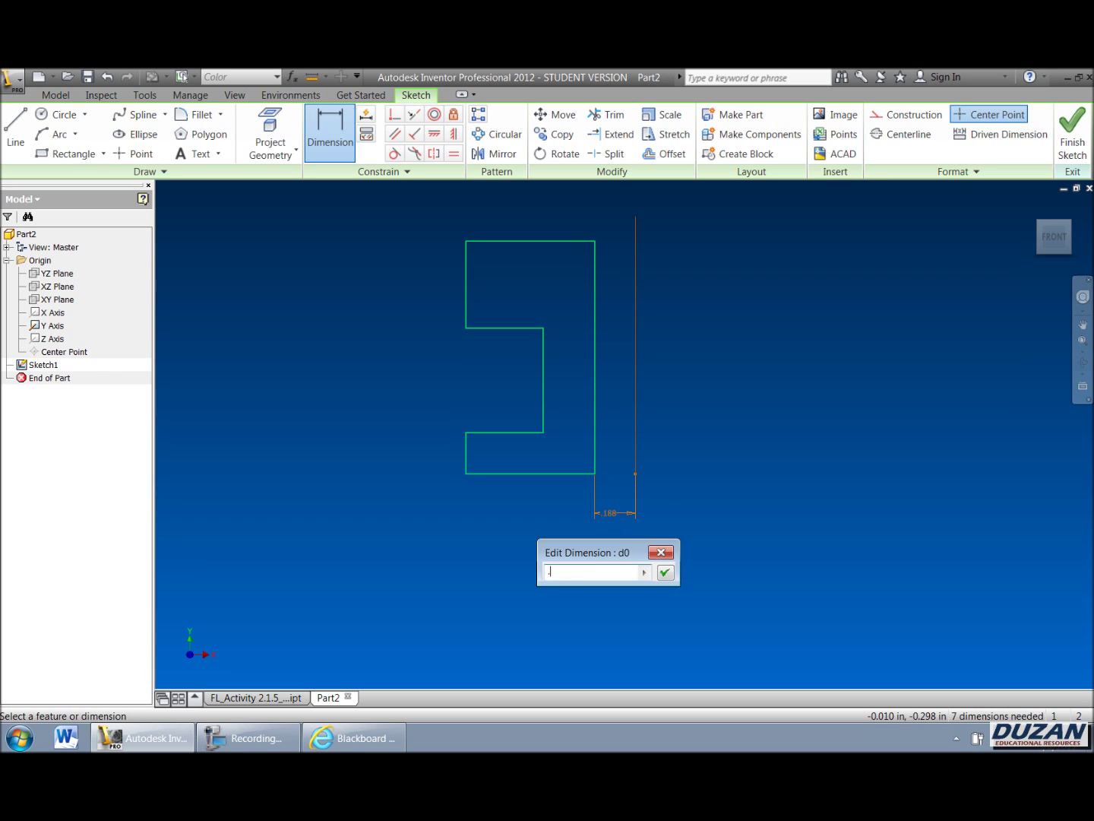
pyautogui.press('Return')
pyautogui.rightClick(575, 354)
pyautogui.click(594, 396)
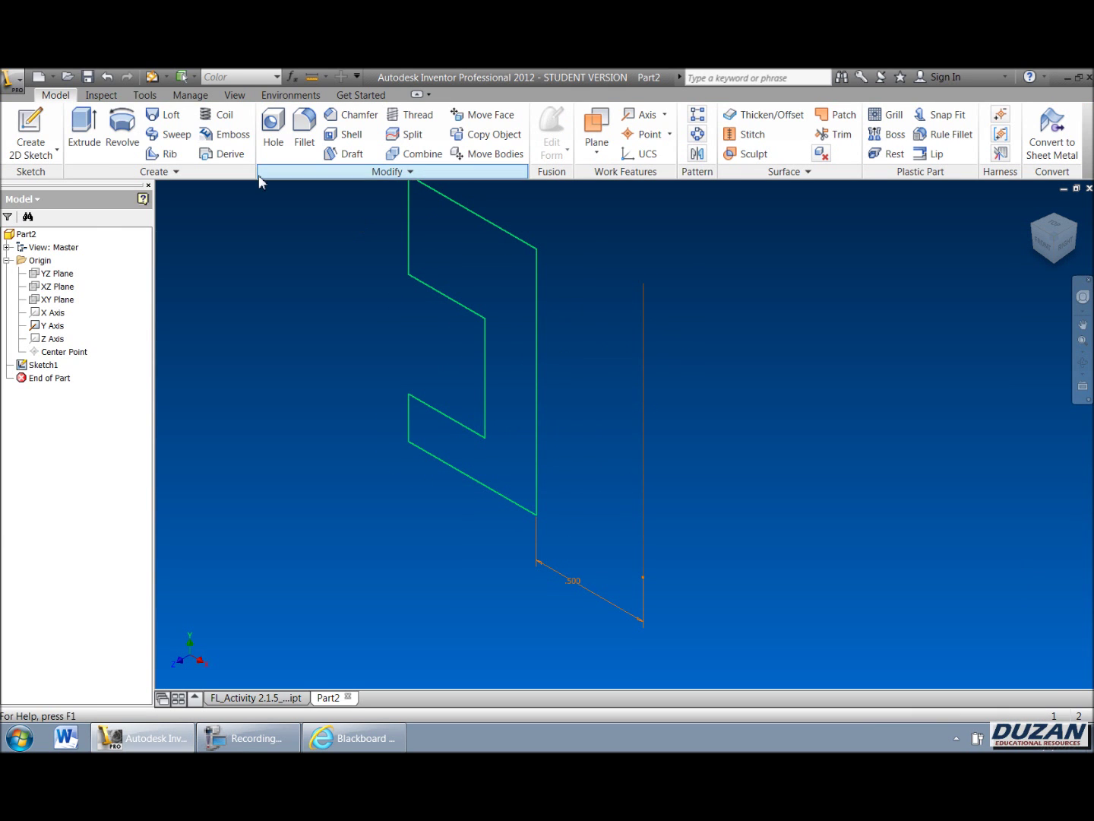
# Step: Preview a full revolve of the repositioned profile around the Y Axis and cancel it
pyautogui.click(121, 127)
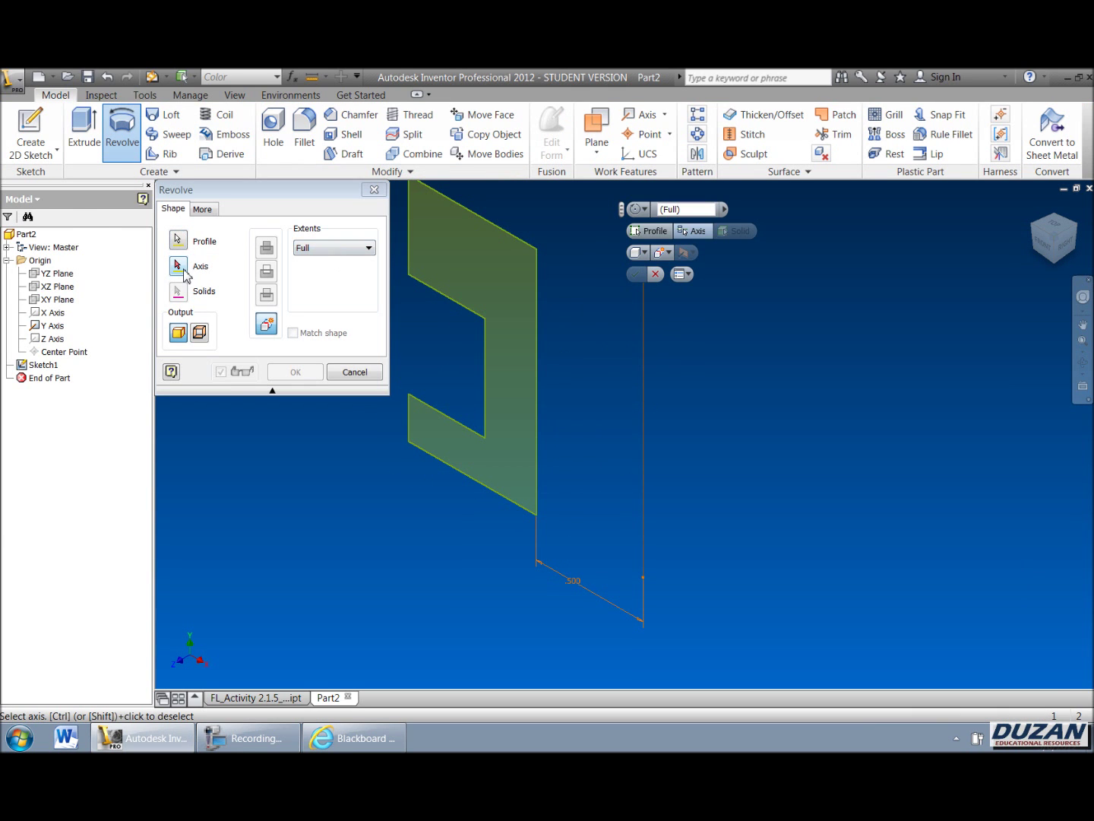
pyautogui.click(643, 377)
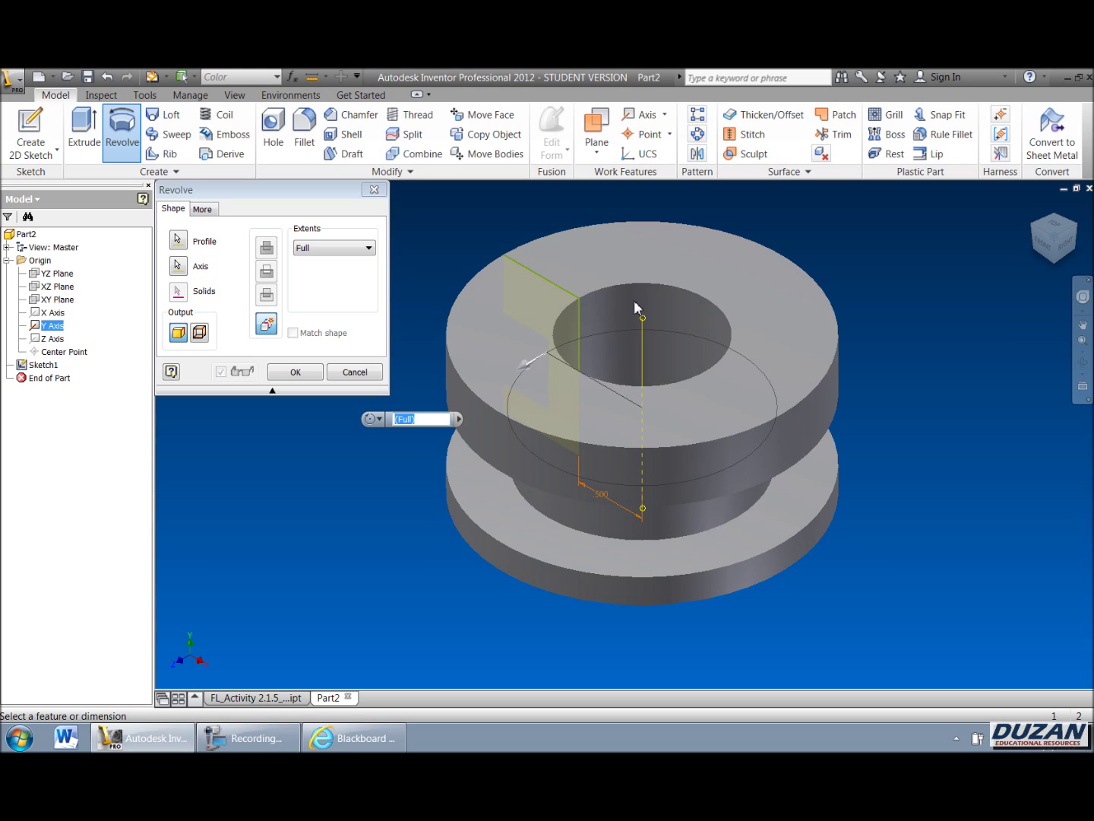
pyautogui.press('Escape')
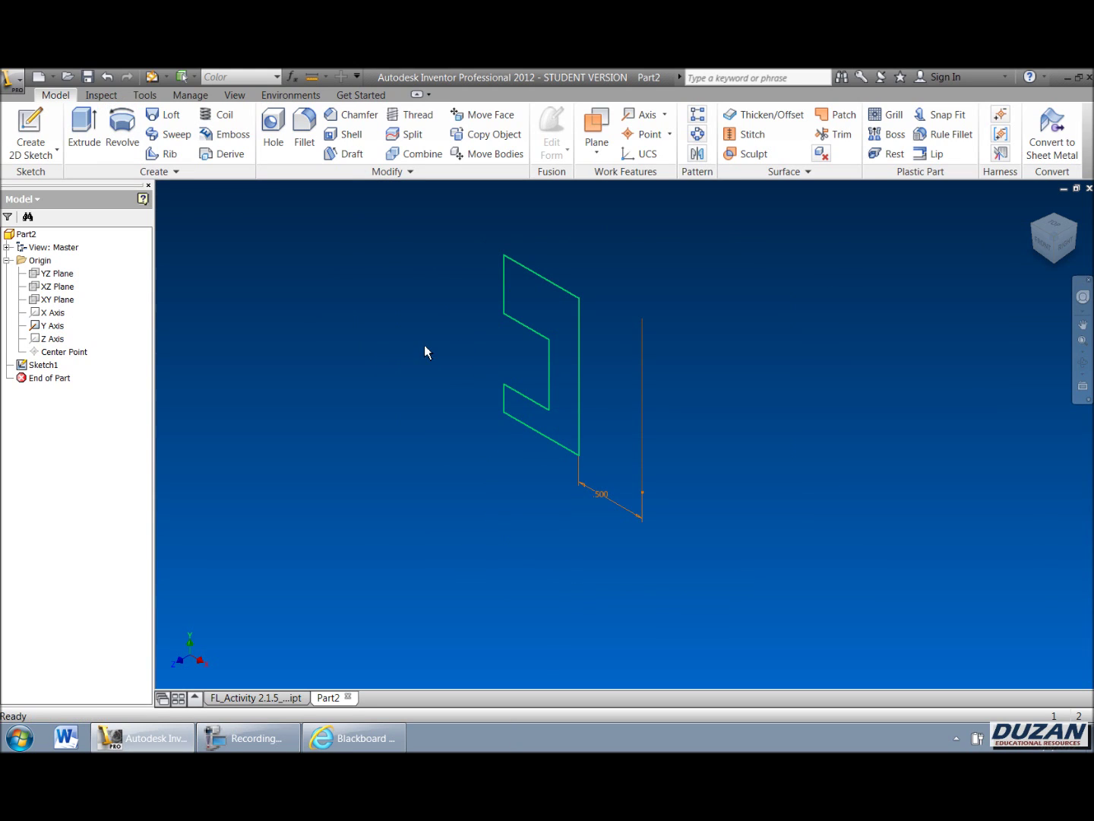
# Step: Edit Sketch1, replace the profile's top edge with a shorter line that leaves a gap at the outer corner, and finish the sketch
pyautogui.rightClick(43, 366)
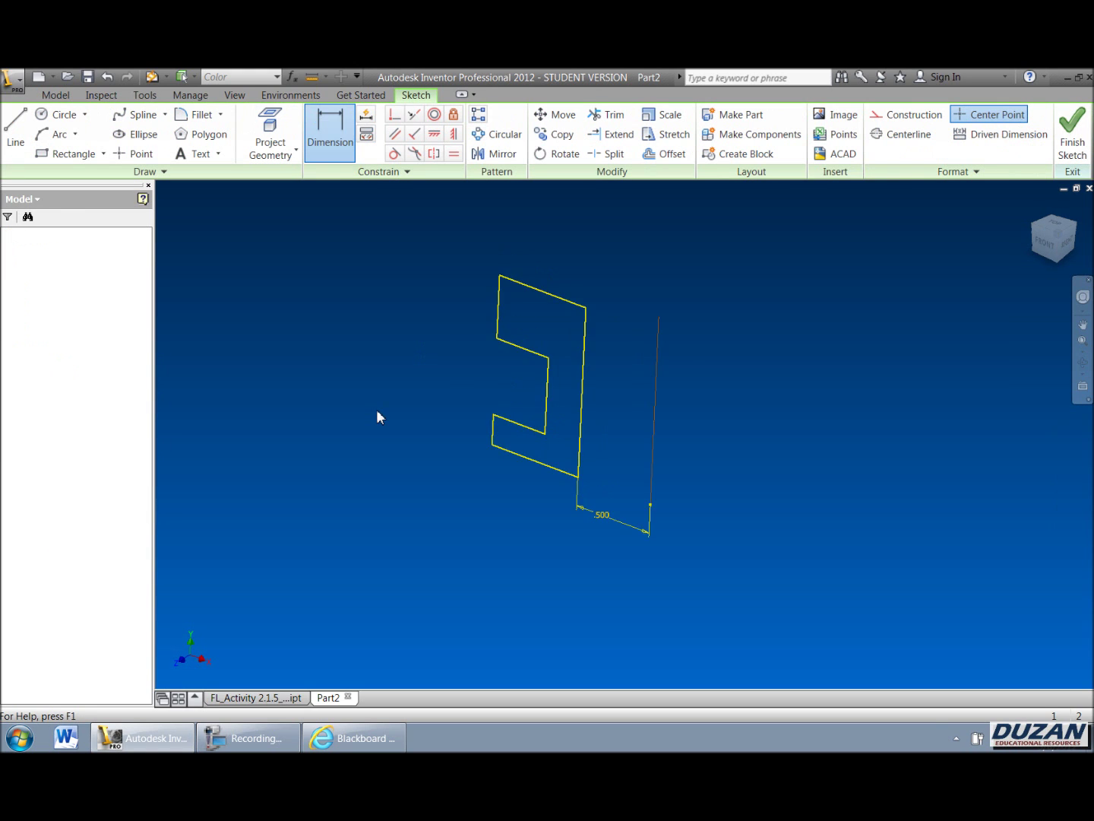
pyautogui.click(531, 320)
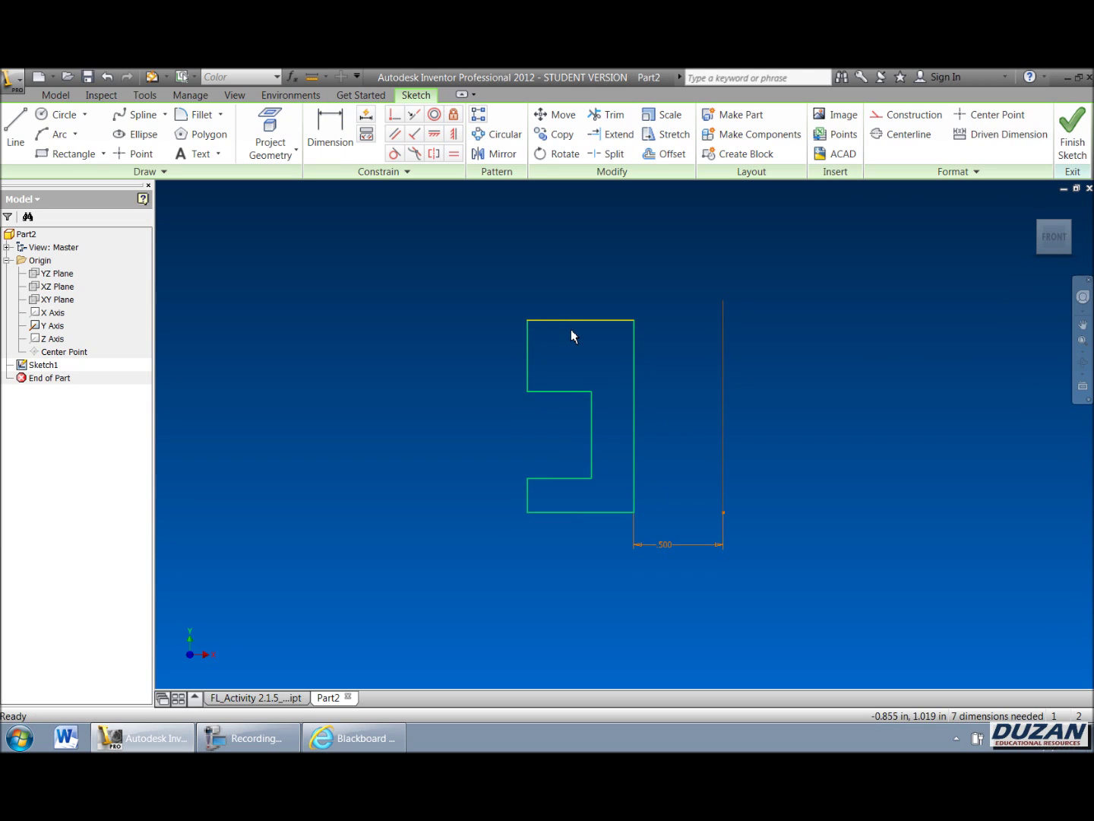
pyautogui.press('Delete')
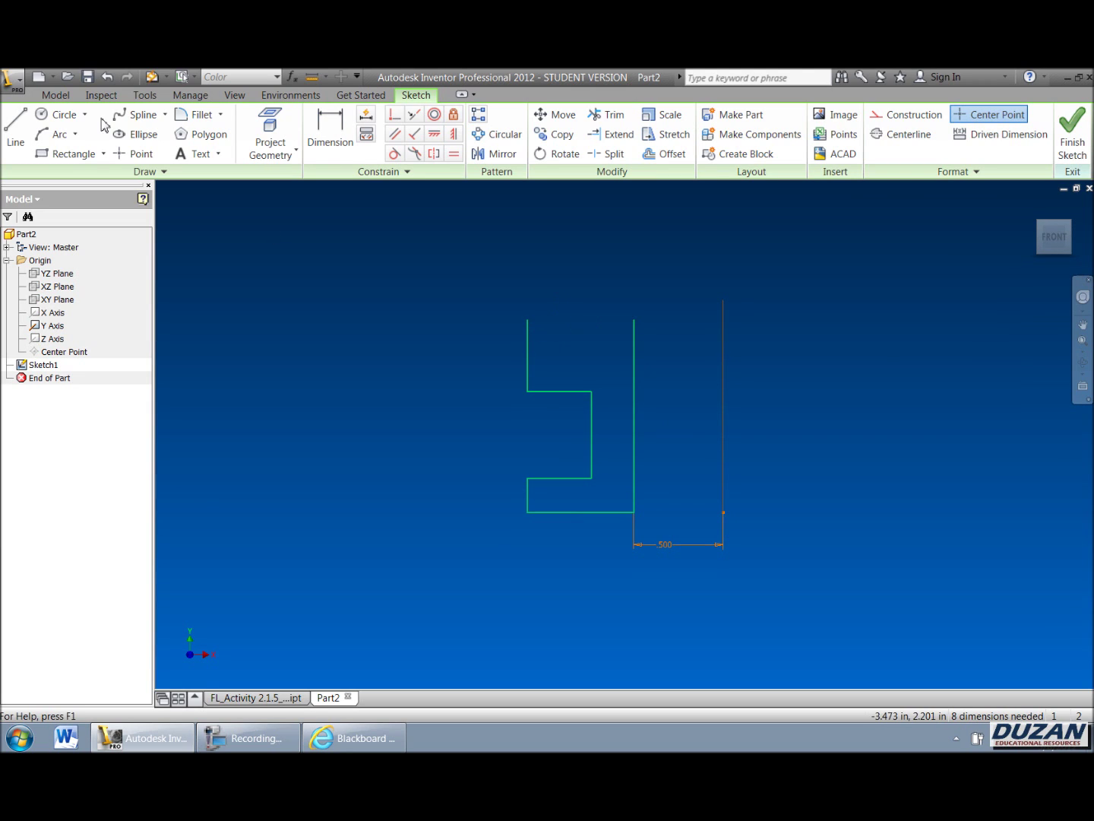
pyautogui.press('l')
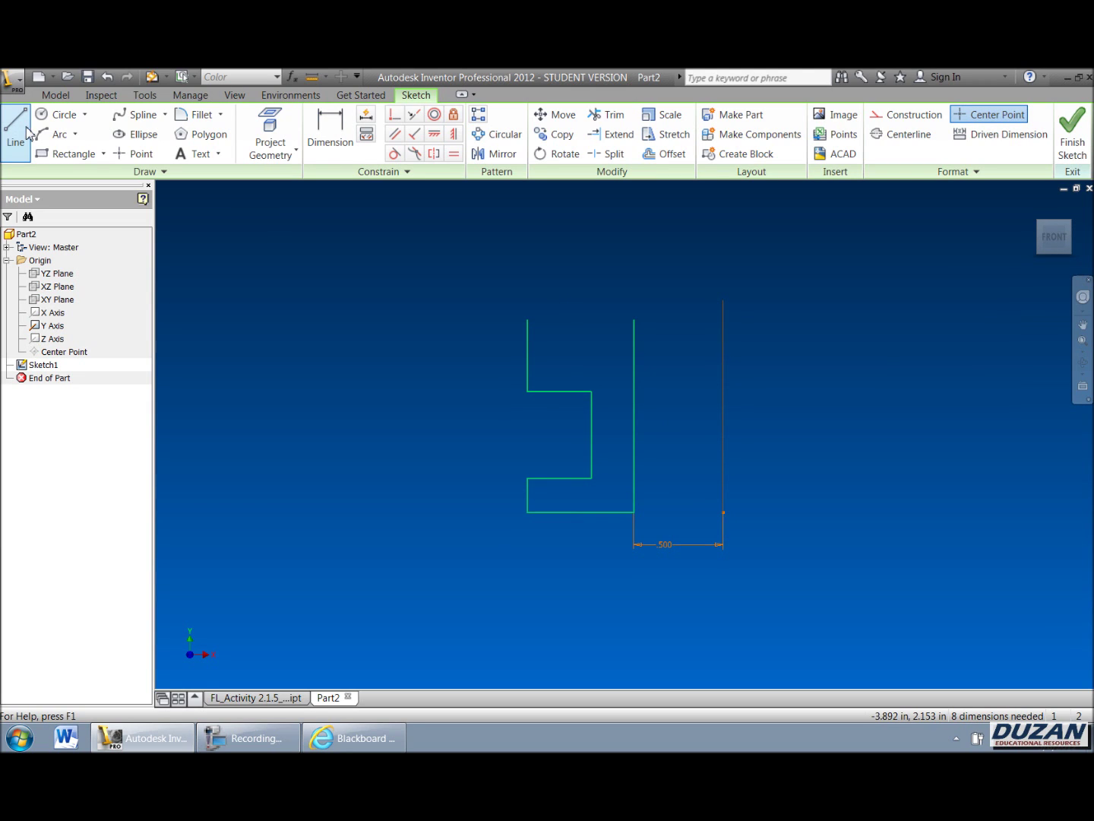
pyautogui.click(633, 320)
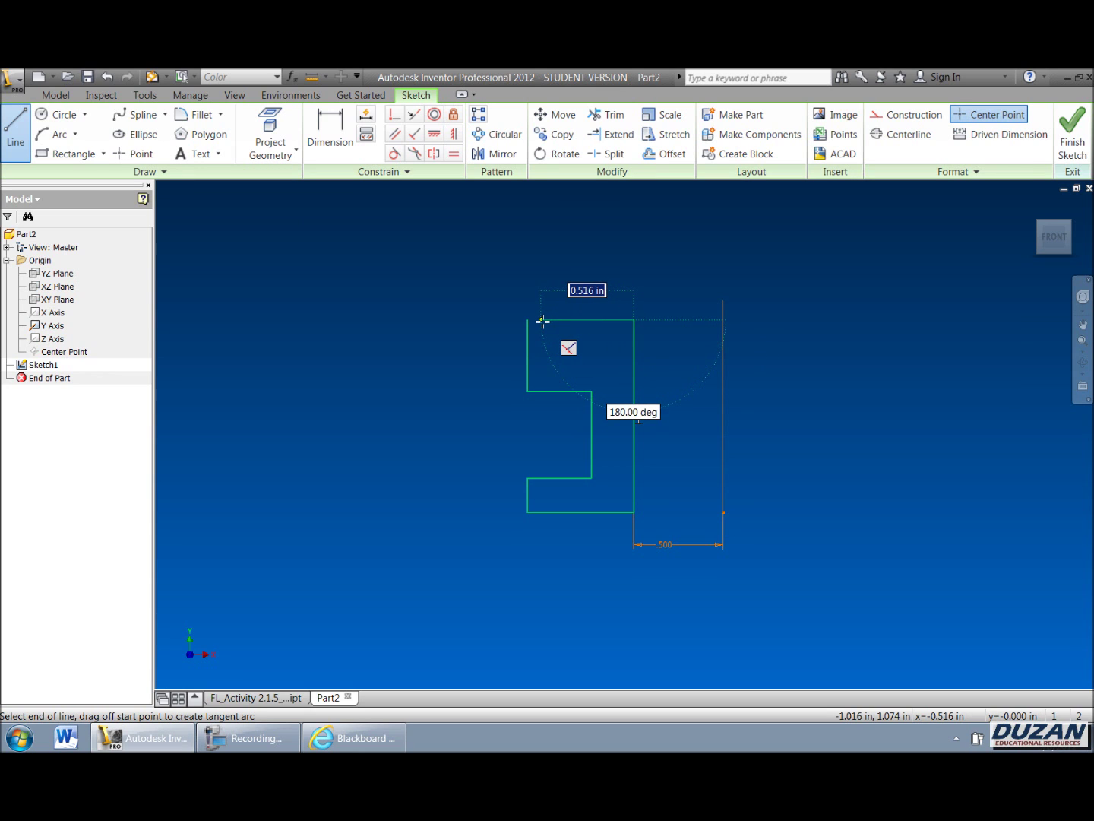
pyautogui.rightClick(538, 286)
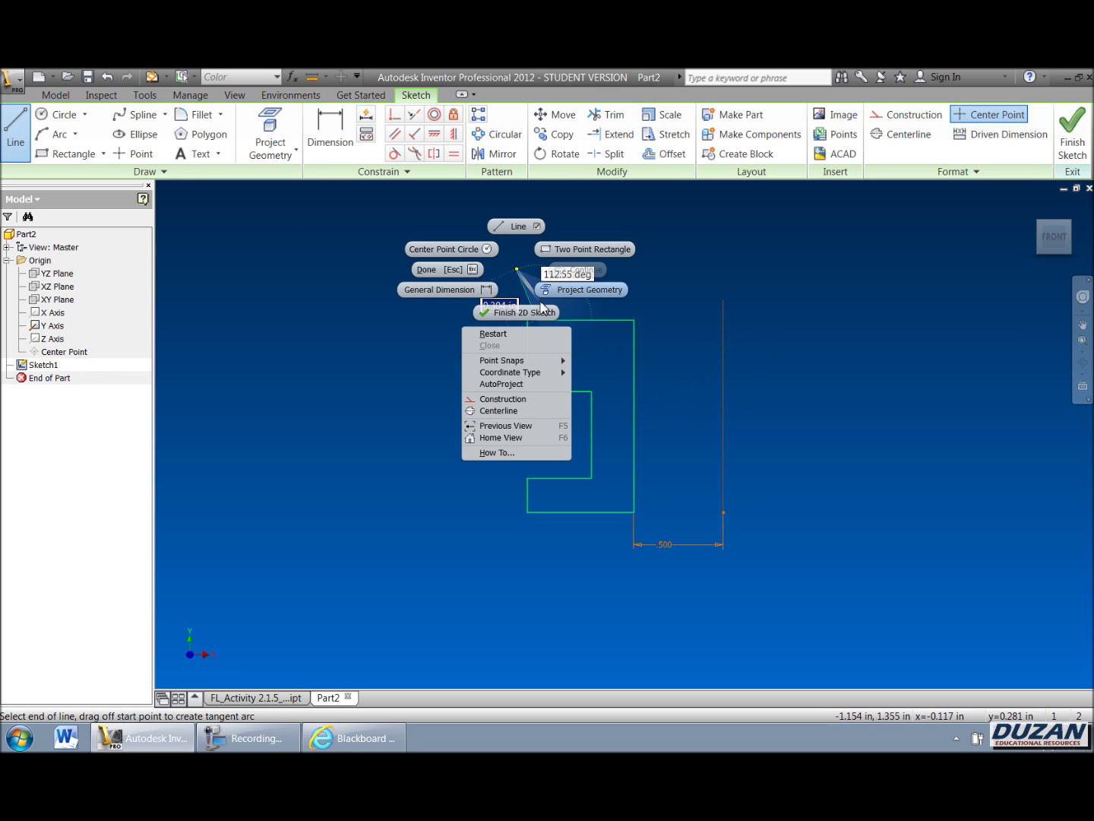
pyautogui.click(524, 312)
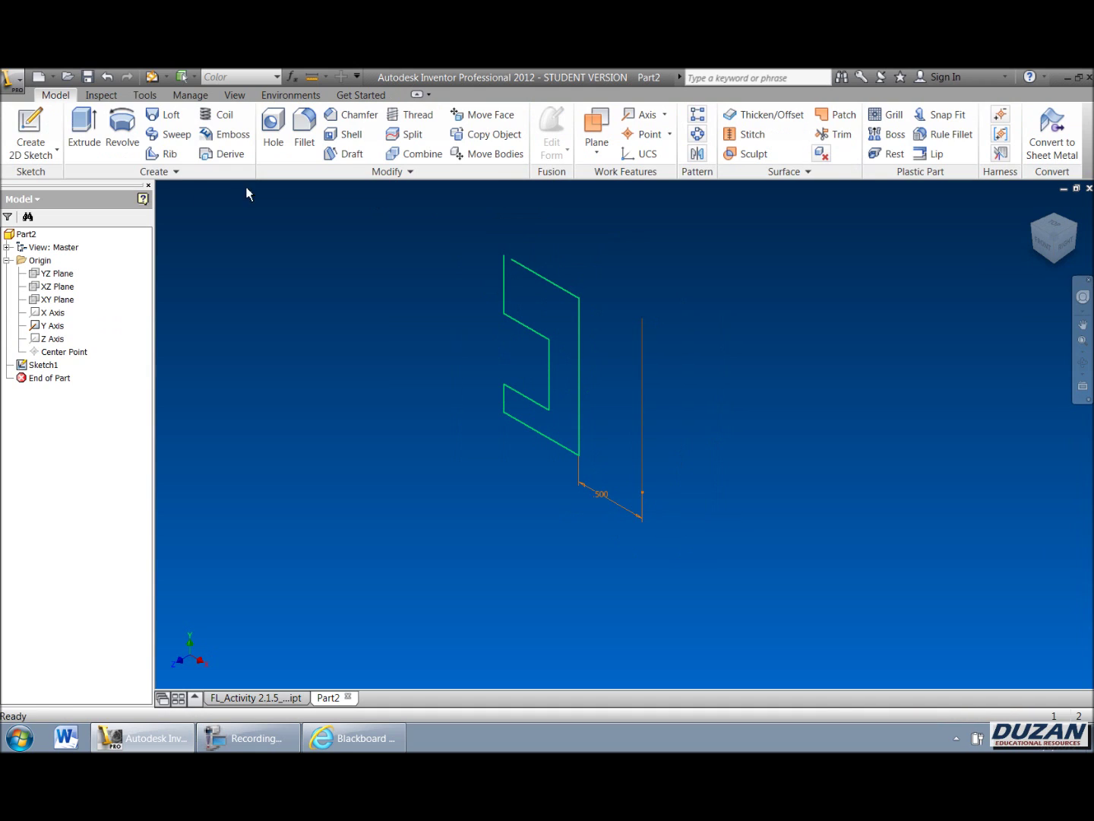
# Step: Try to select the open profile for a full revolve, and cancel the Revolve
pyautogui.click(119, 137)
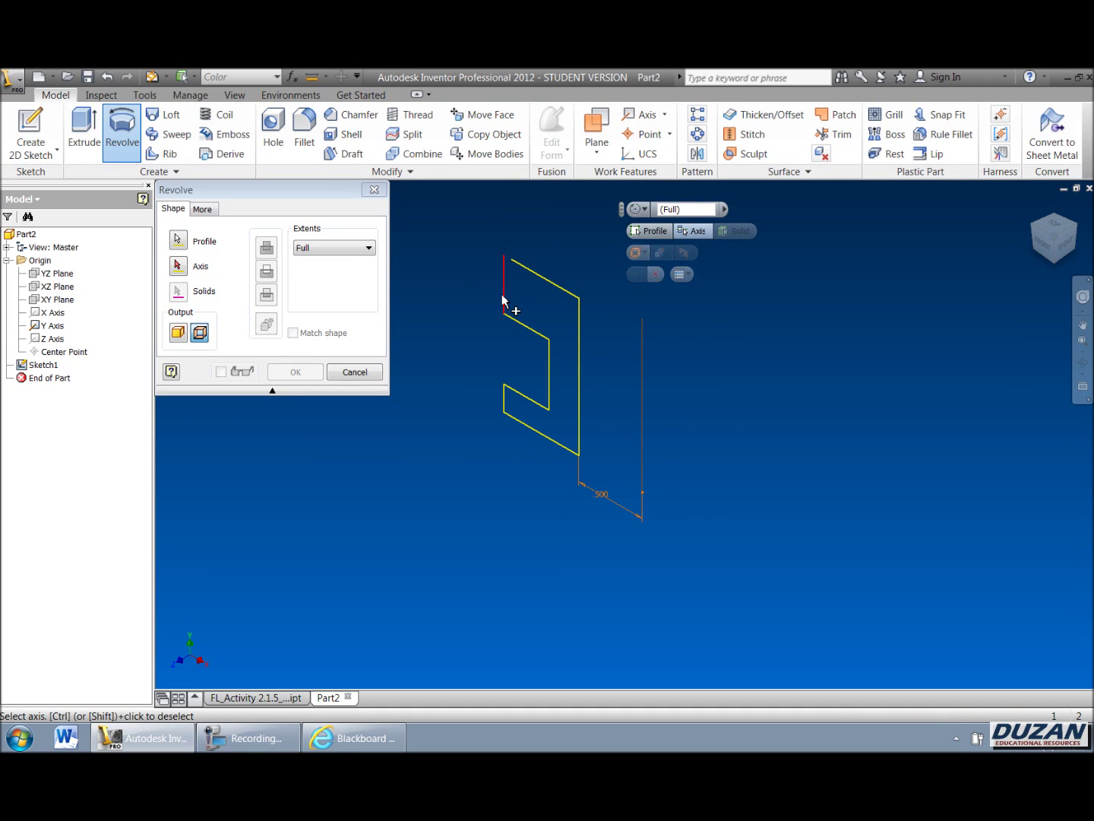
pyautogui.click(178, 240)
pyautogui.click(179, 243)
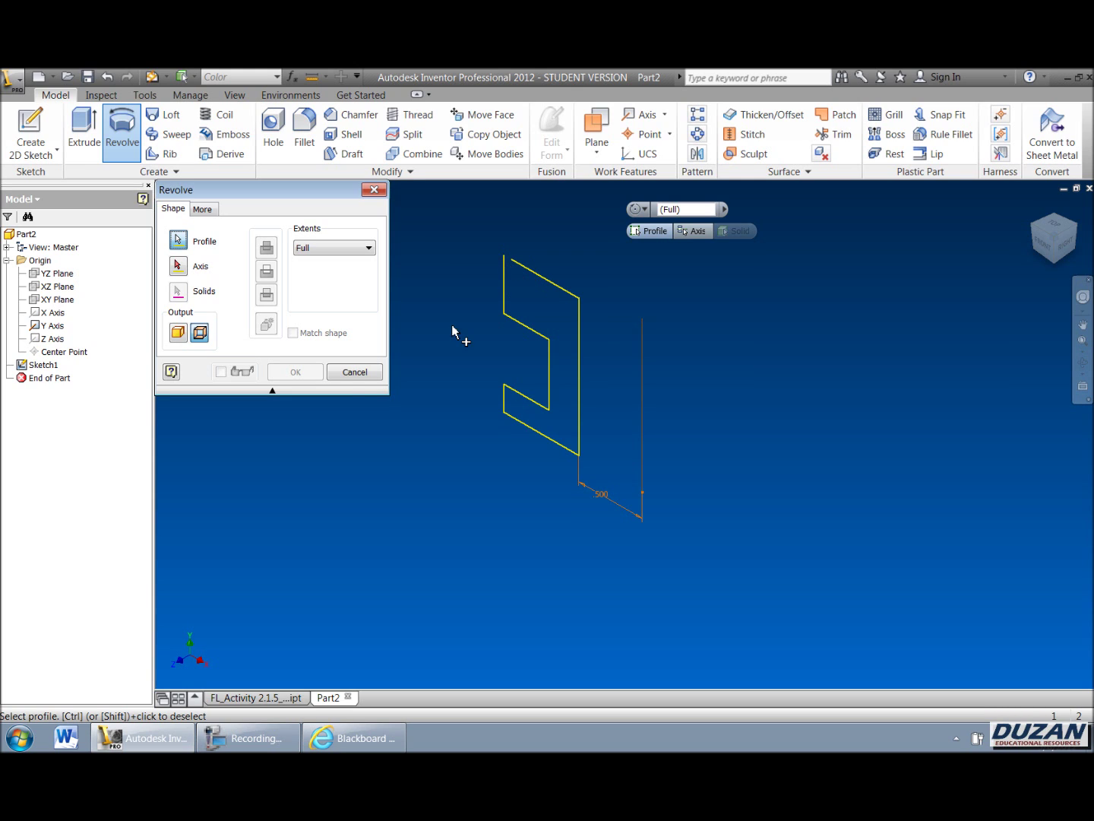
pyautogui.click(355, 374)
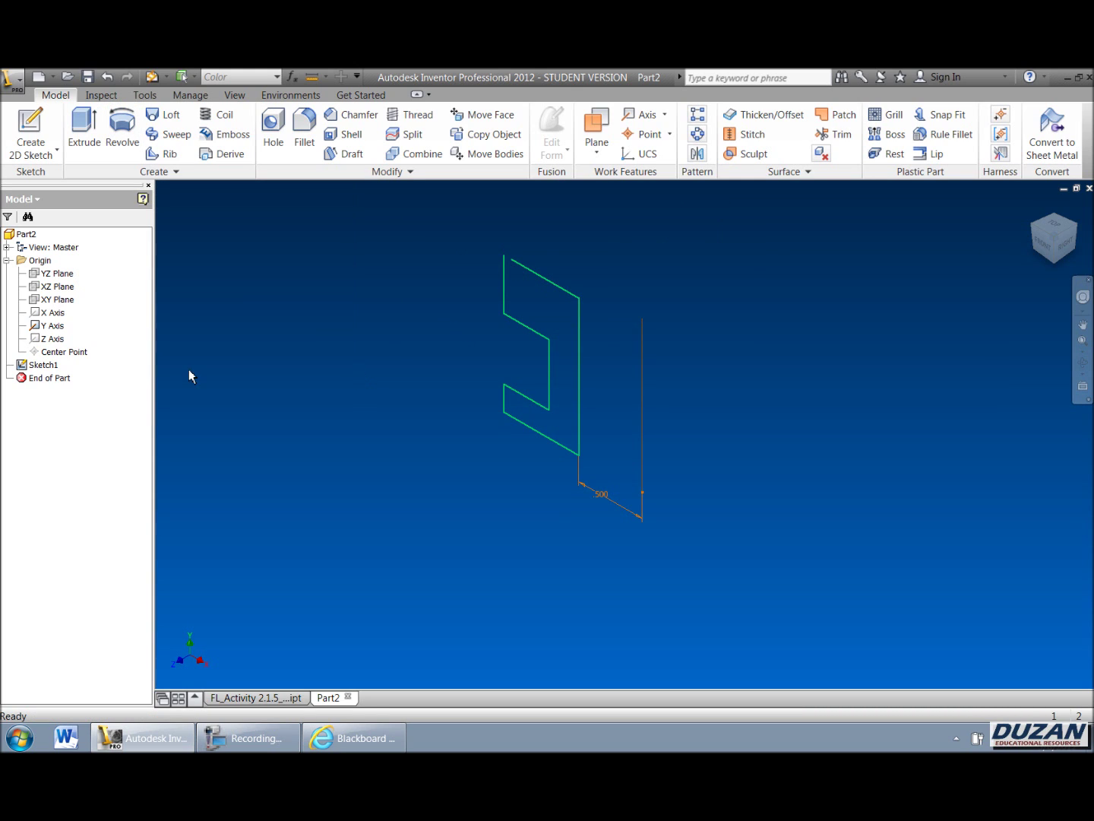
# Step: Edit Sketch1, extend the shortened top edge to the outer corner to close the profile, and finish the sketch
pyautogui.rightClick(51, 368)
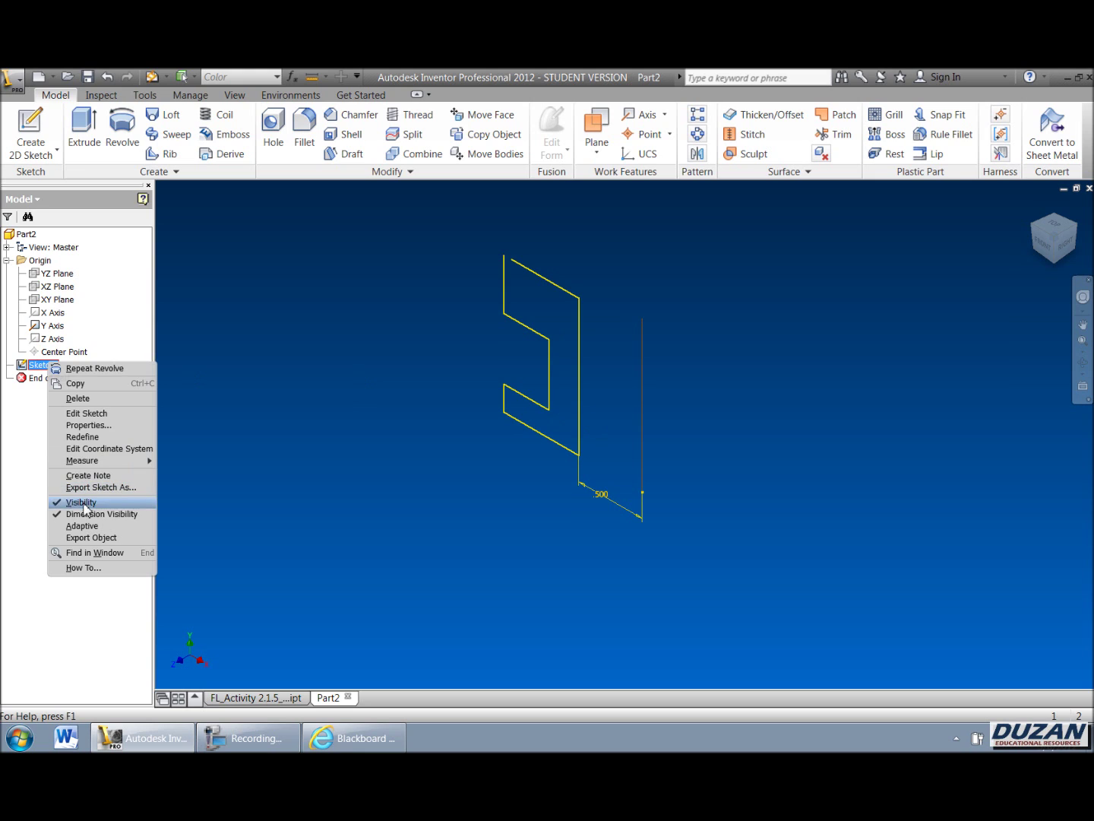
pyautogui.click(88, 414)
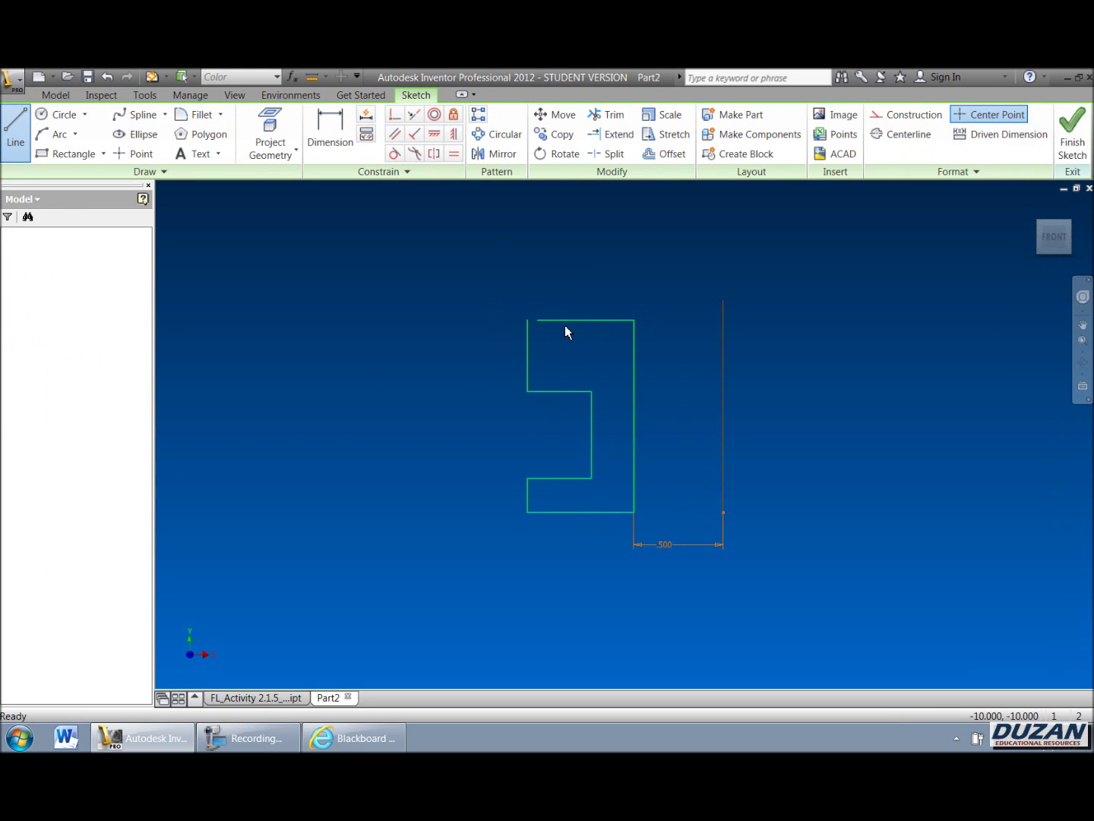
pyautogui.click(618, 133)
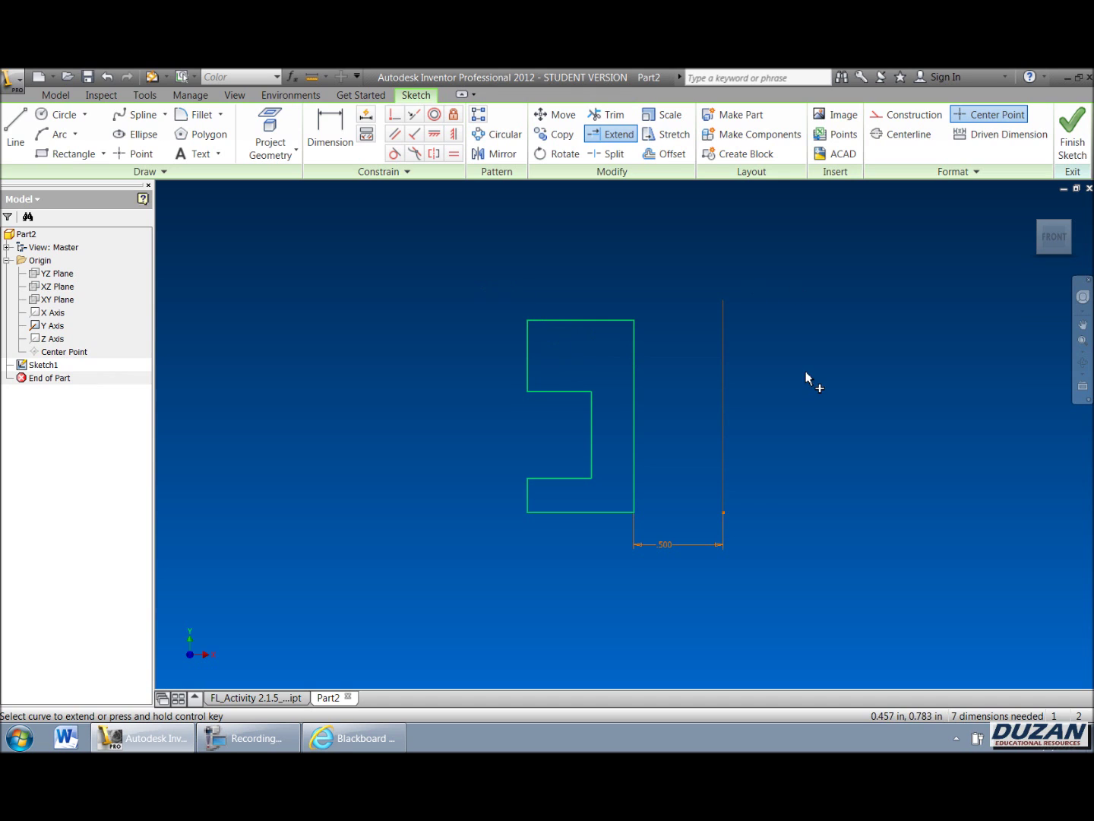
pyautogui.click(1072, 137)
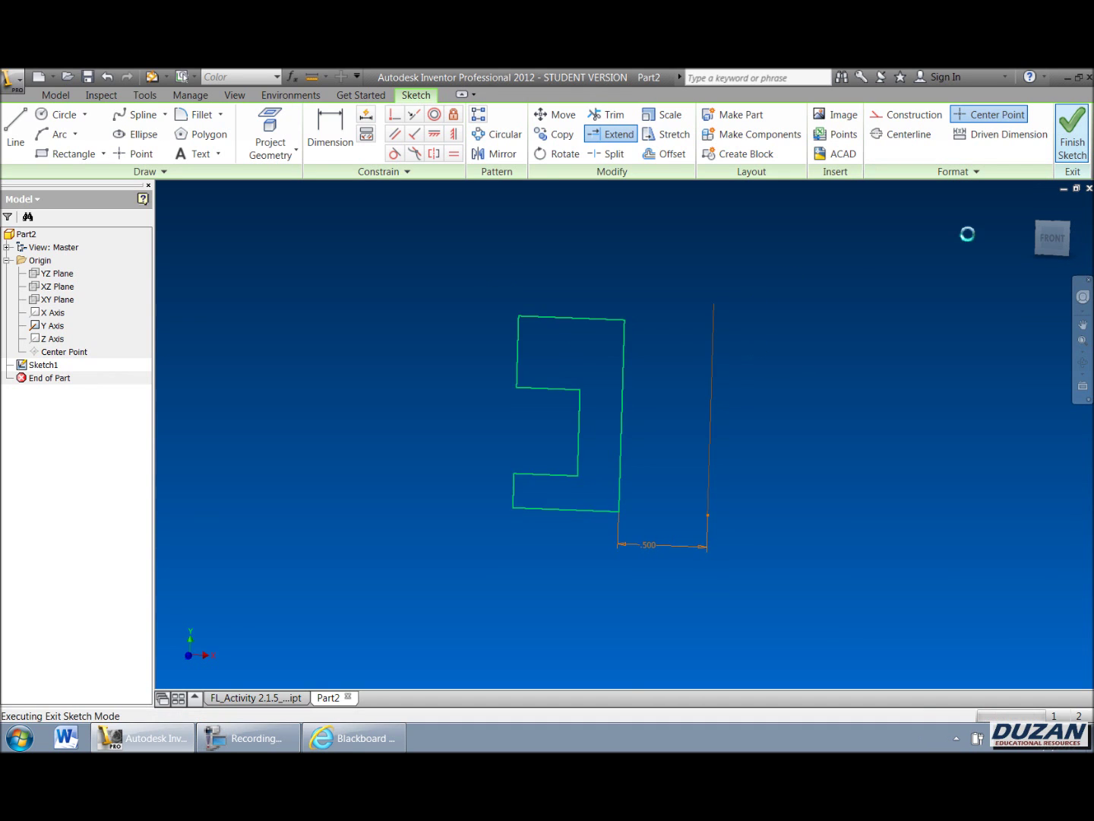
# Step: Revolve the closed profile around the Y Axis with Full extents and Surface output
pyautogui.click(122, 128)
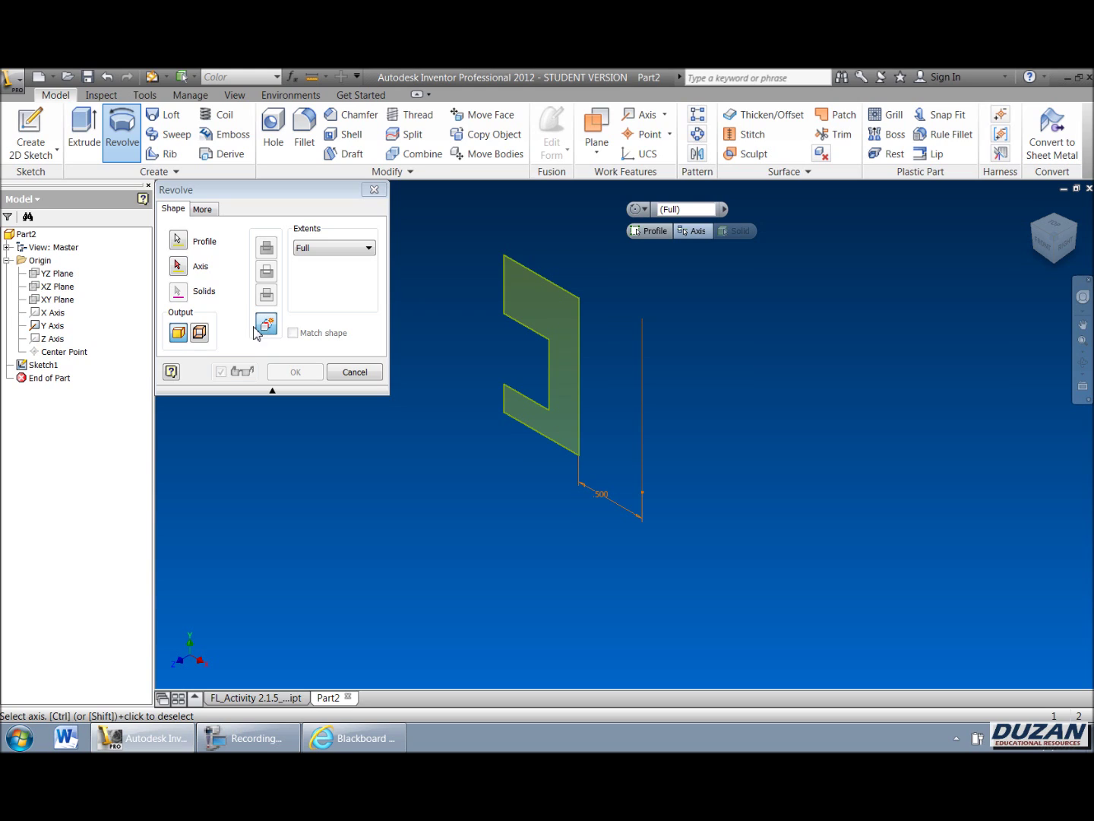
pyautogui.click(200, 335)
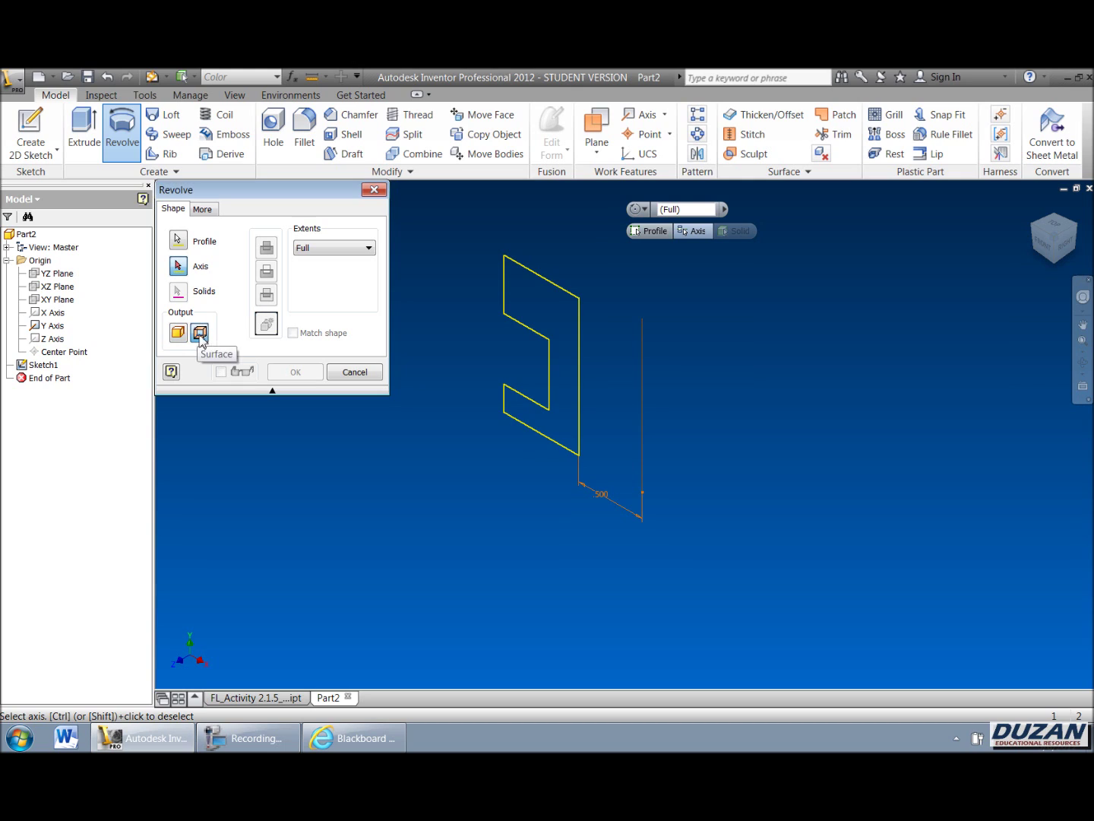
pyautogui.click(179, 334)
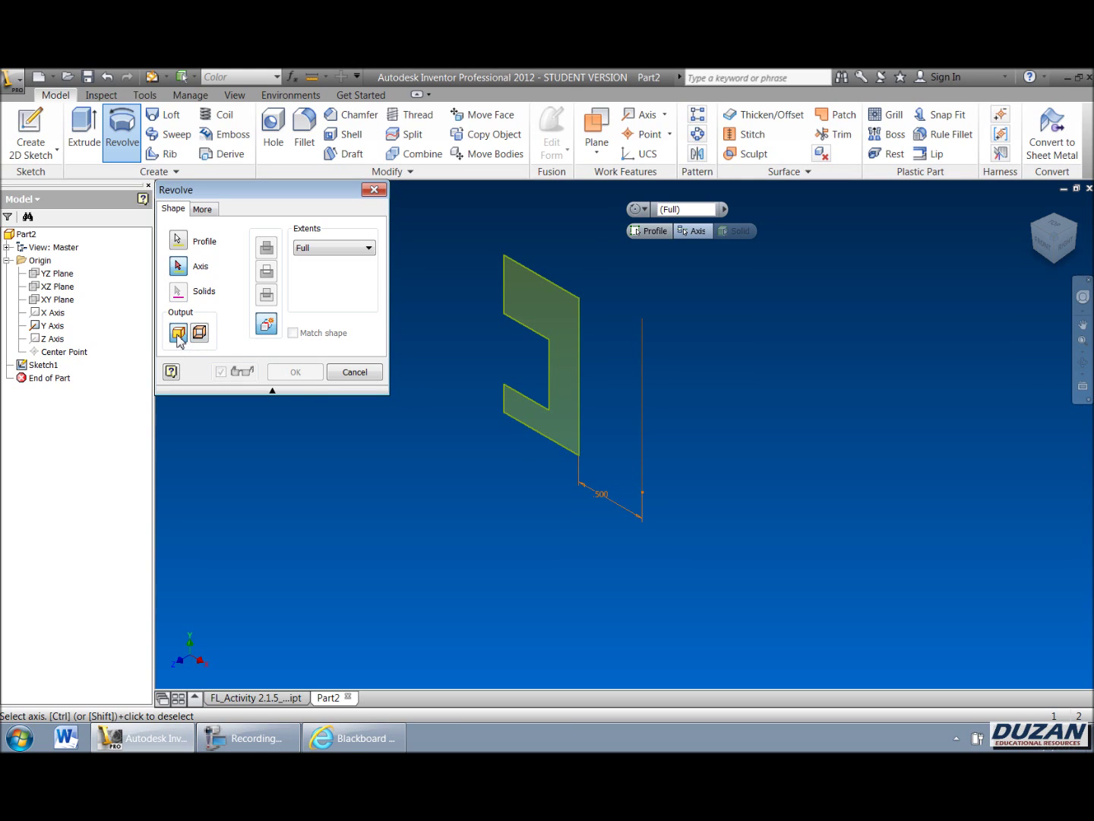
pyautogui.click(198, 334)
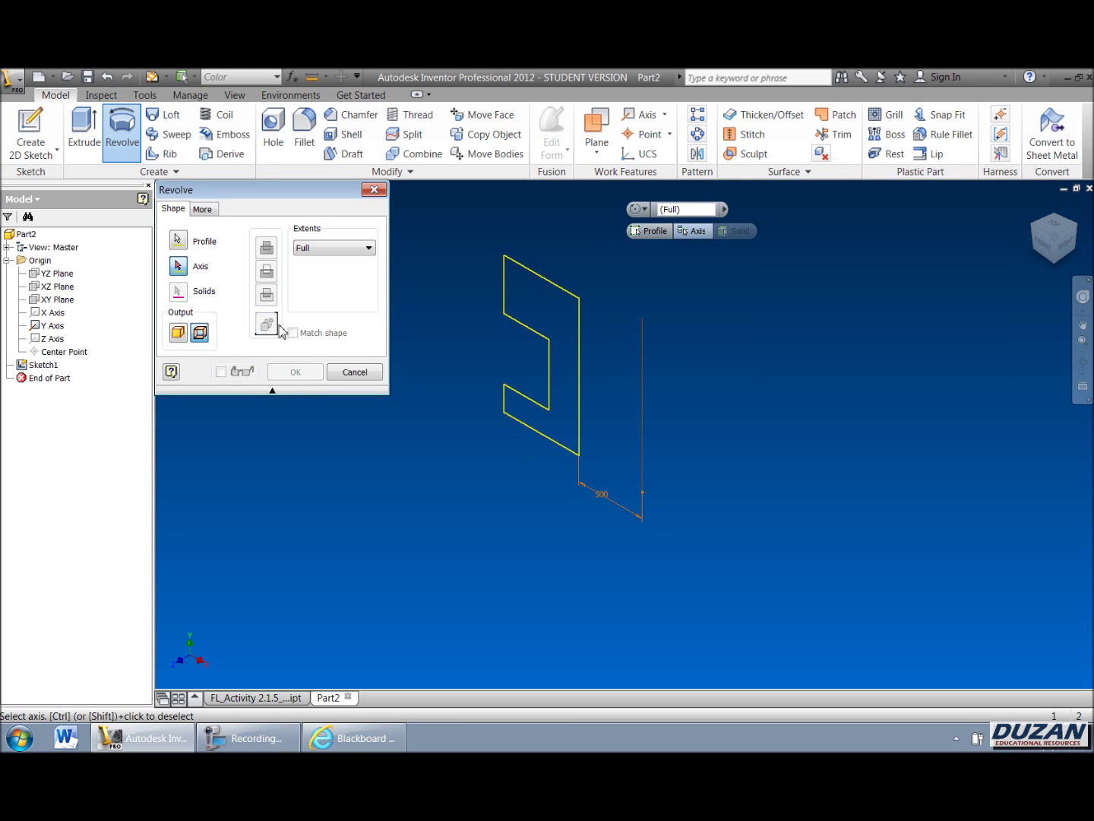
pyautogui.click(642, 370)
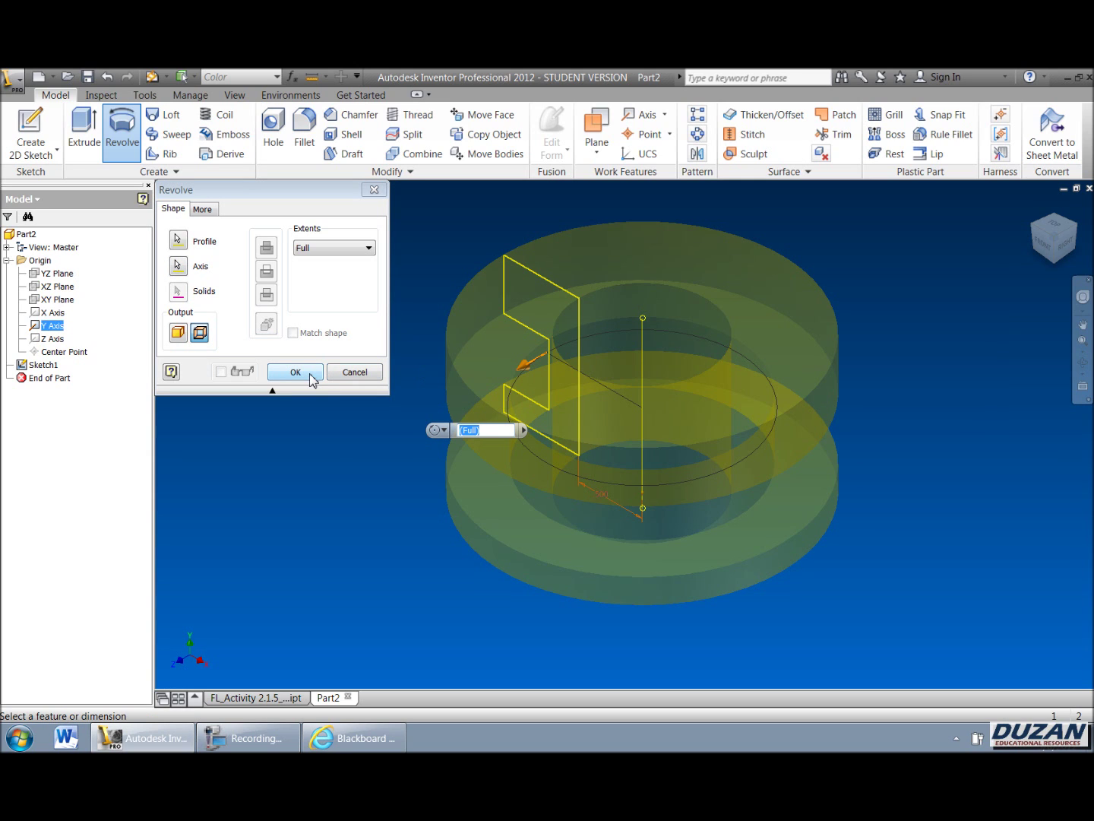
pyautogui.click(311, 377)
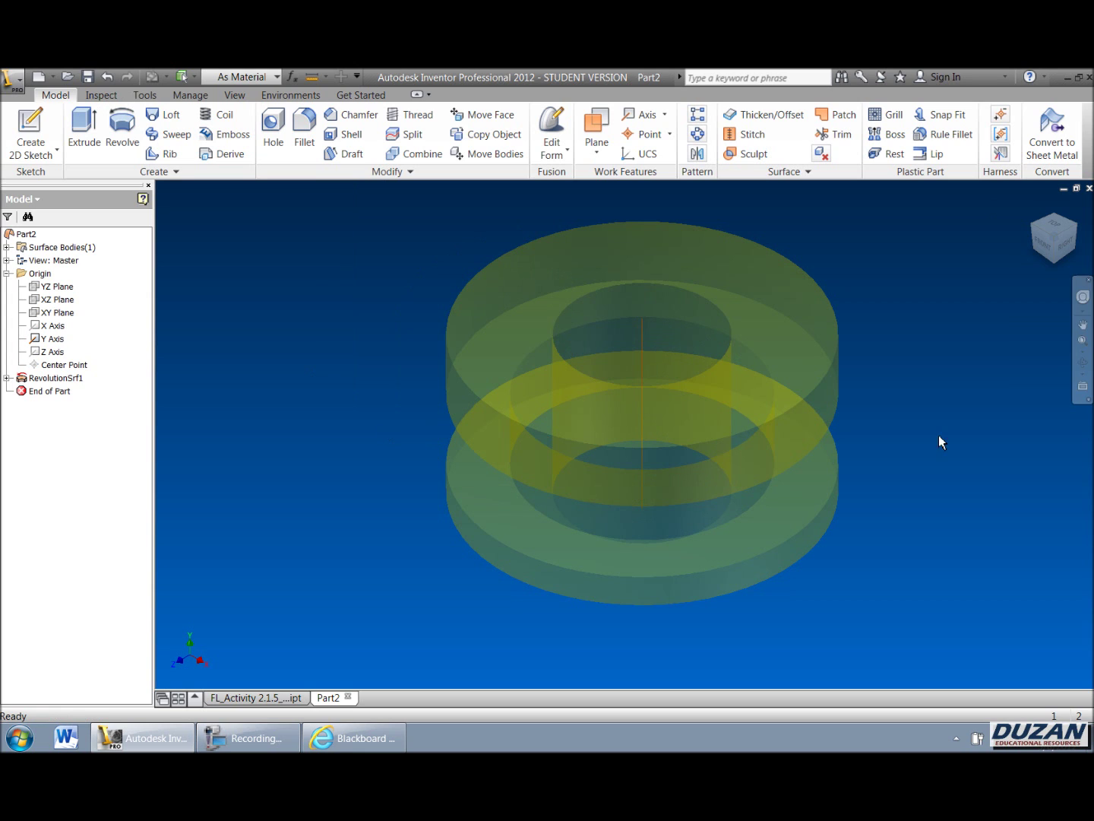
# Step: Examine the revolved surface from a slightly different angle and view the list of available part colors
pyautogui.click(1083, 362)
pyautogui.moveTo(805, 365); pyautogui.dragTo(758, 338)
pyautogui.press('Escape')
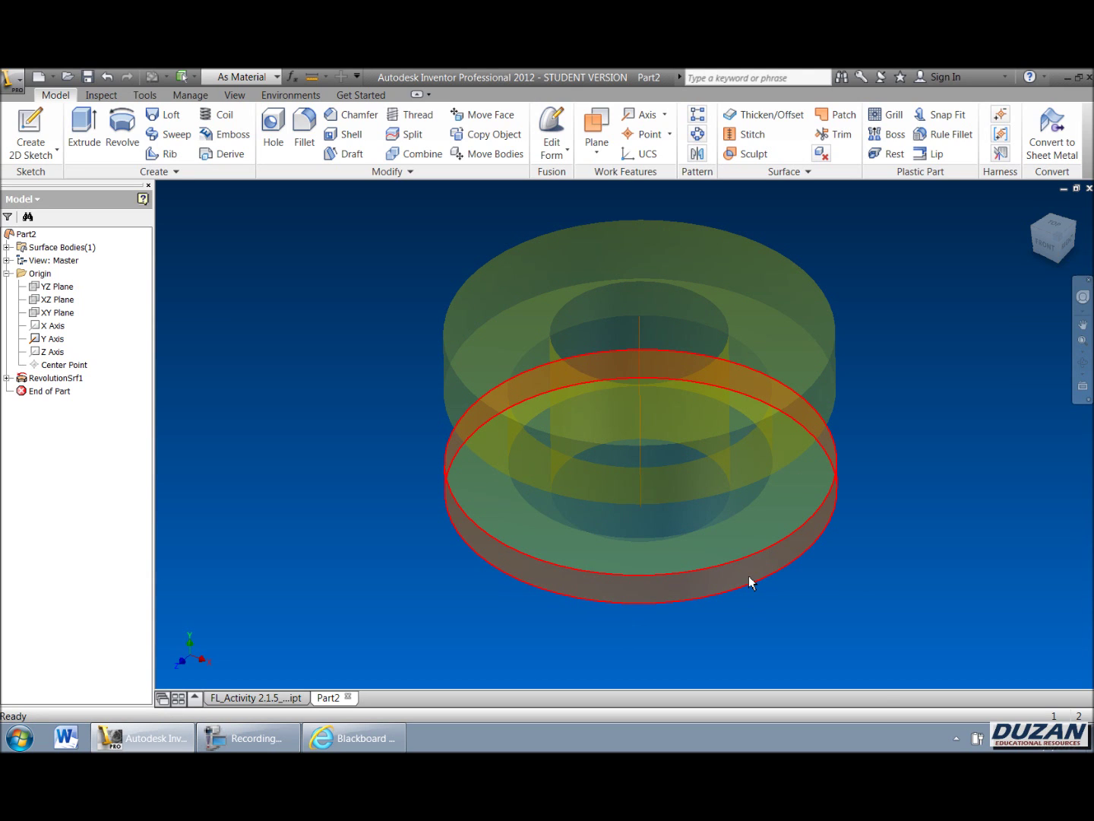
pyautogui.moveTo(749, 583)
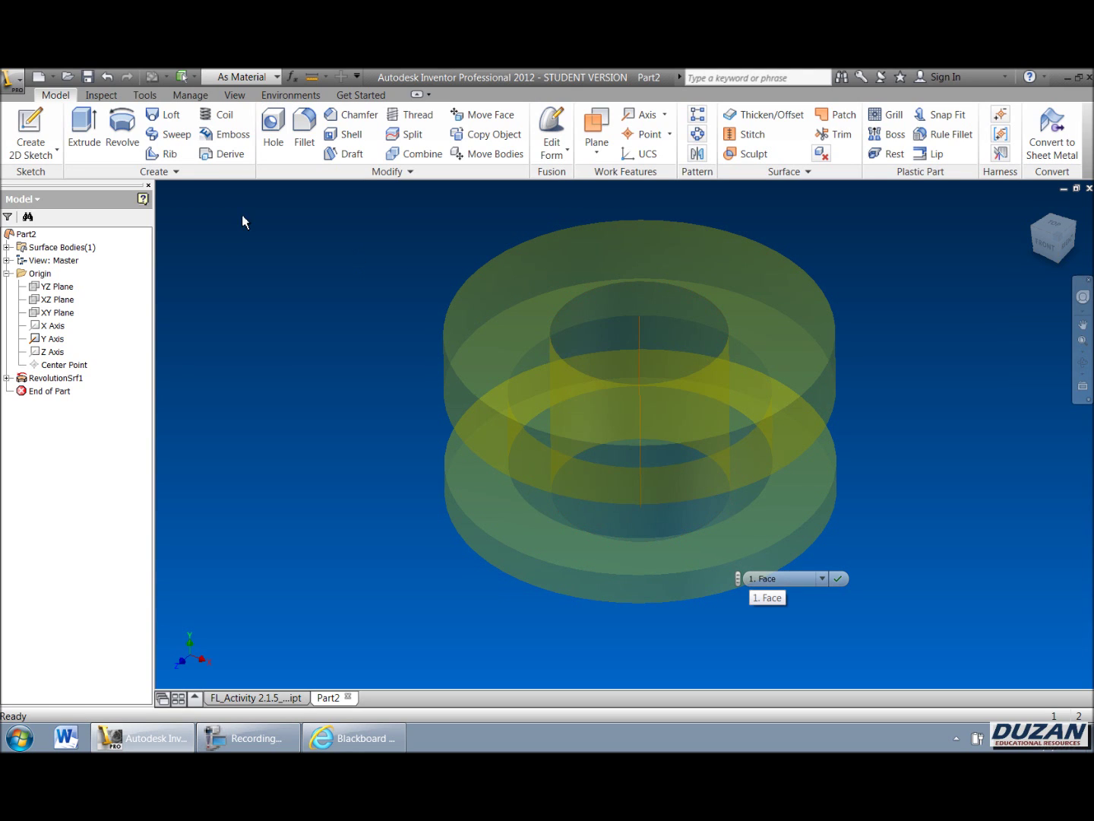
pyautogui.click(277, 79)
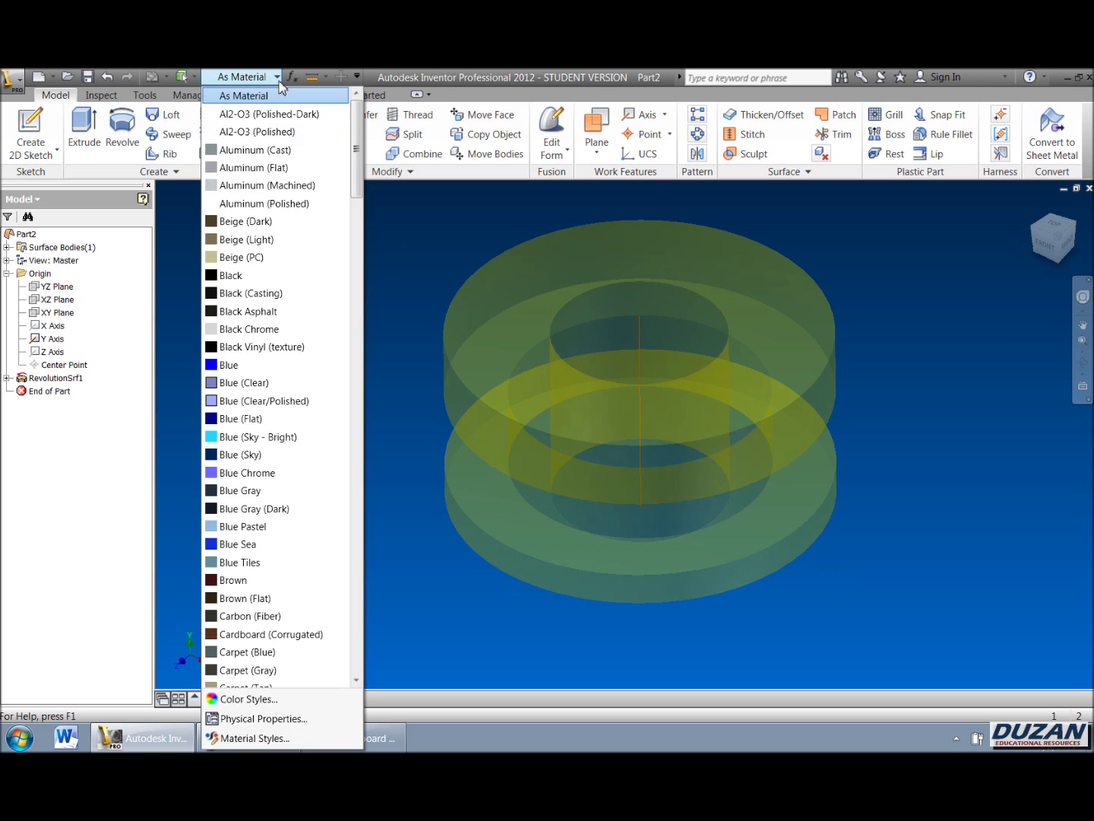
pyautogui.click(399, 257)
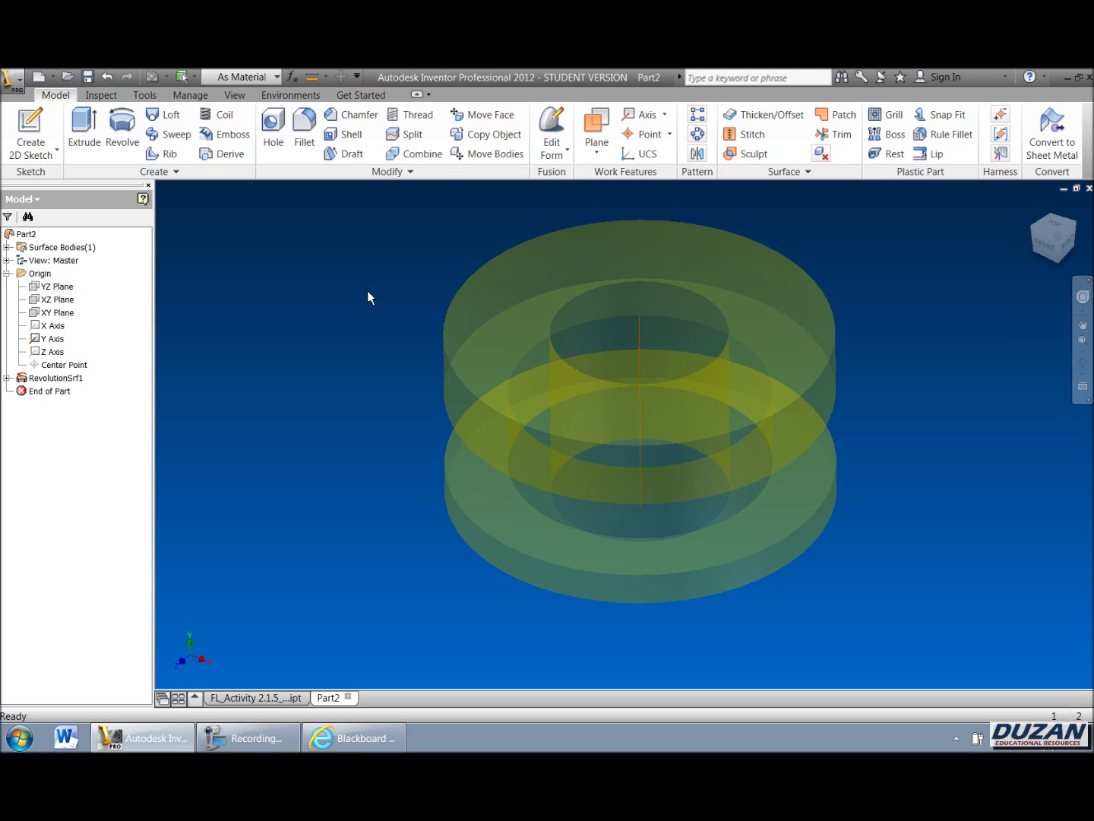
# Step: Open the surface revolve for editing to check its output options, cancel, and undo the surface revolve
pyautogui.rightClick(35, 378)
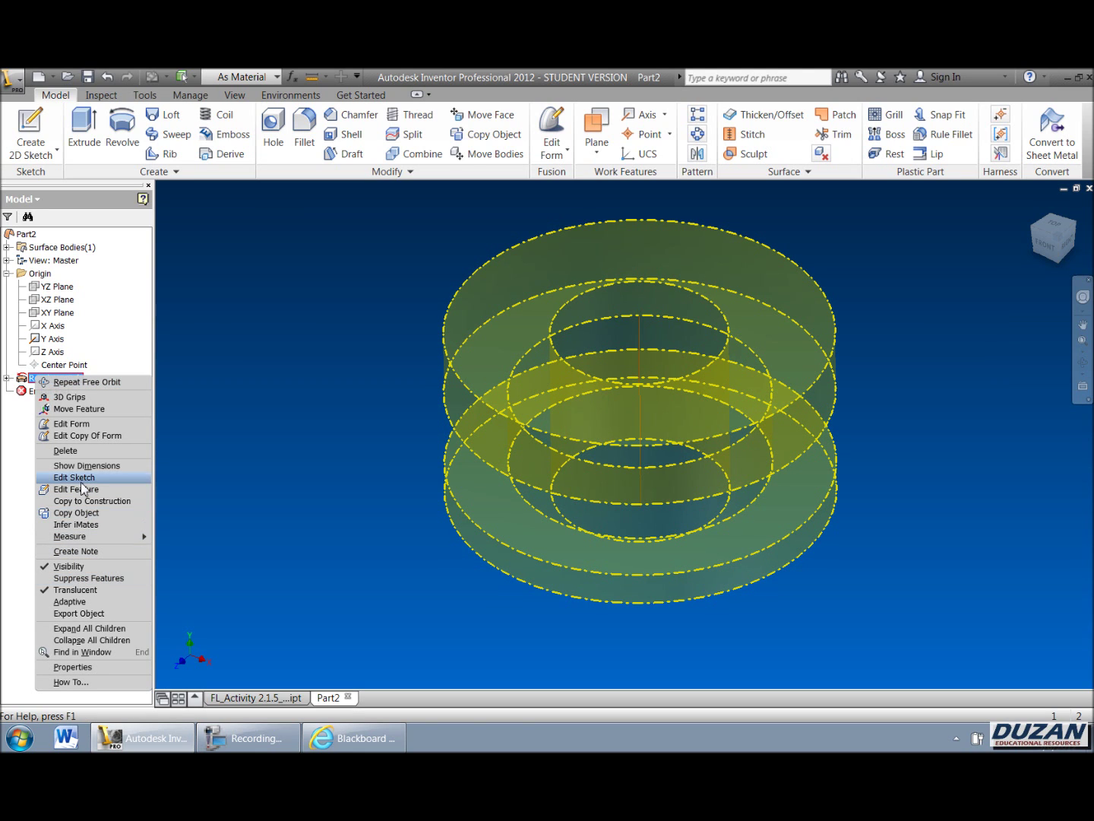
pyautogui.click(76, 488)
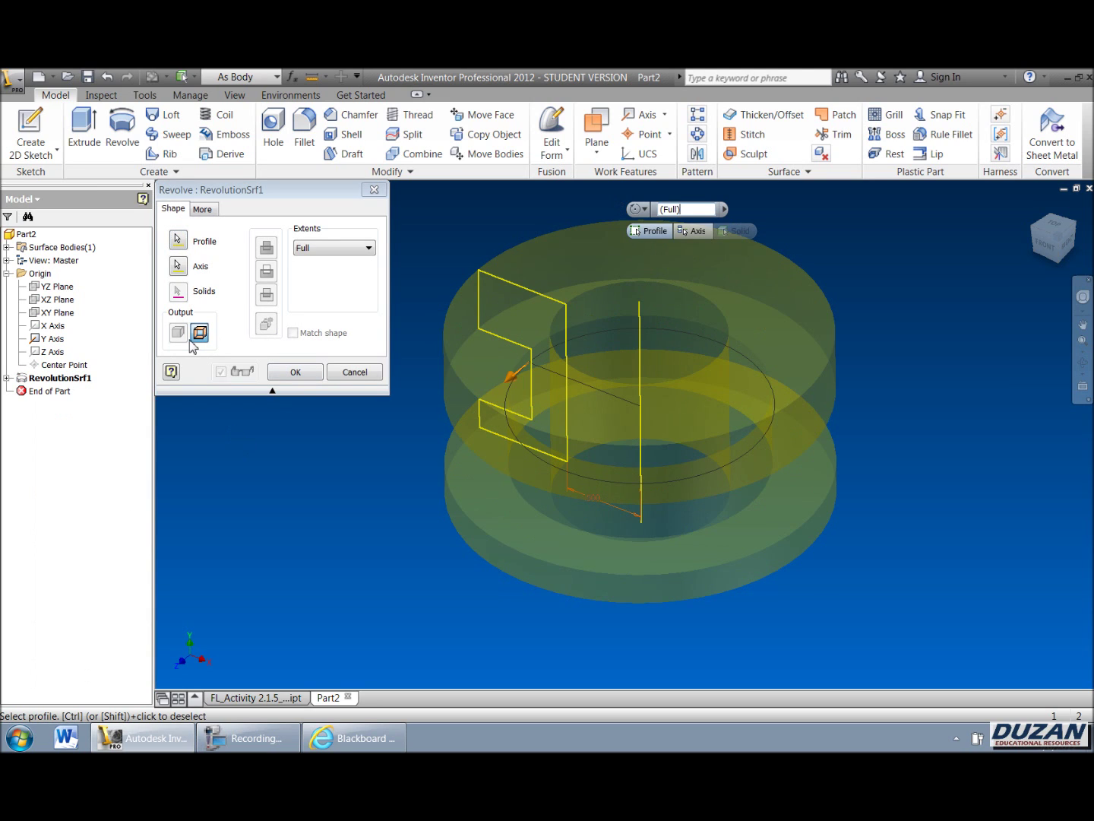
pyautogui.click(346, 373)
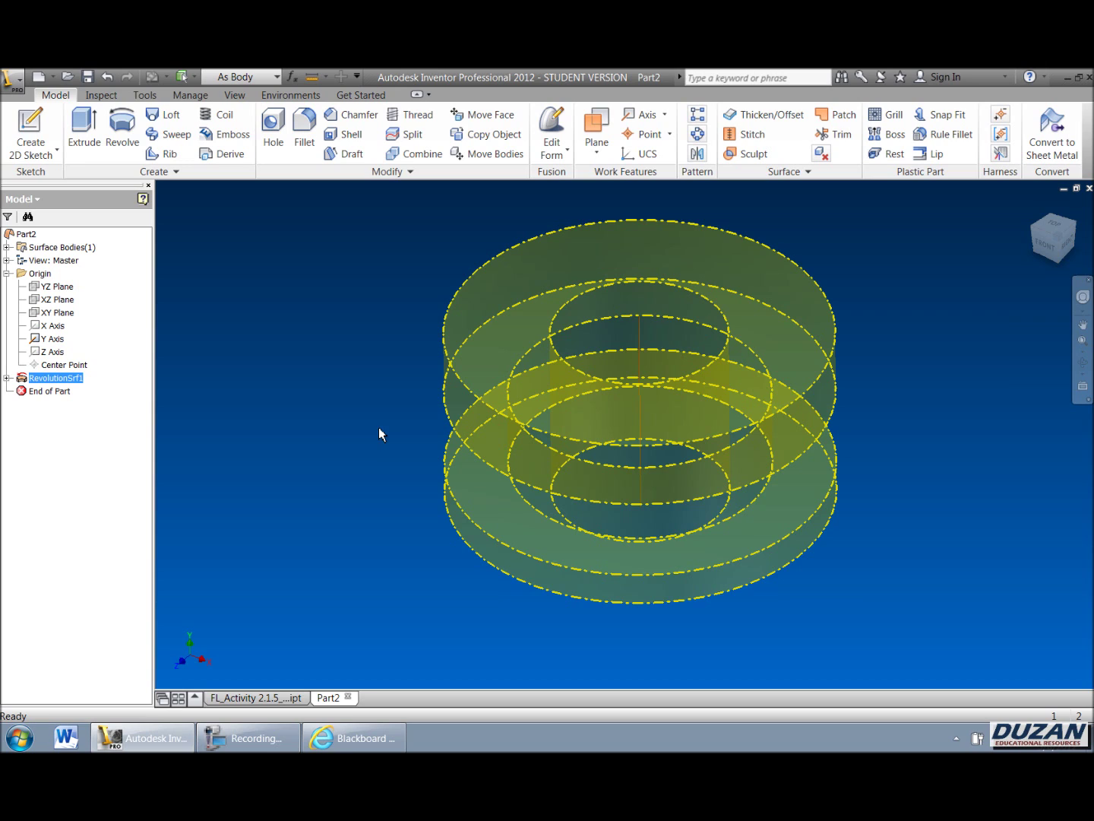
pyautogui.click(107, 77)
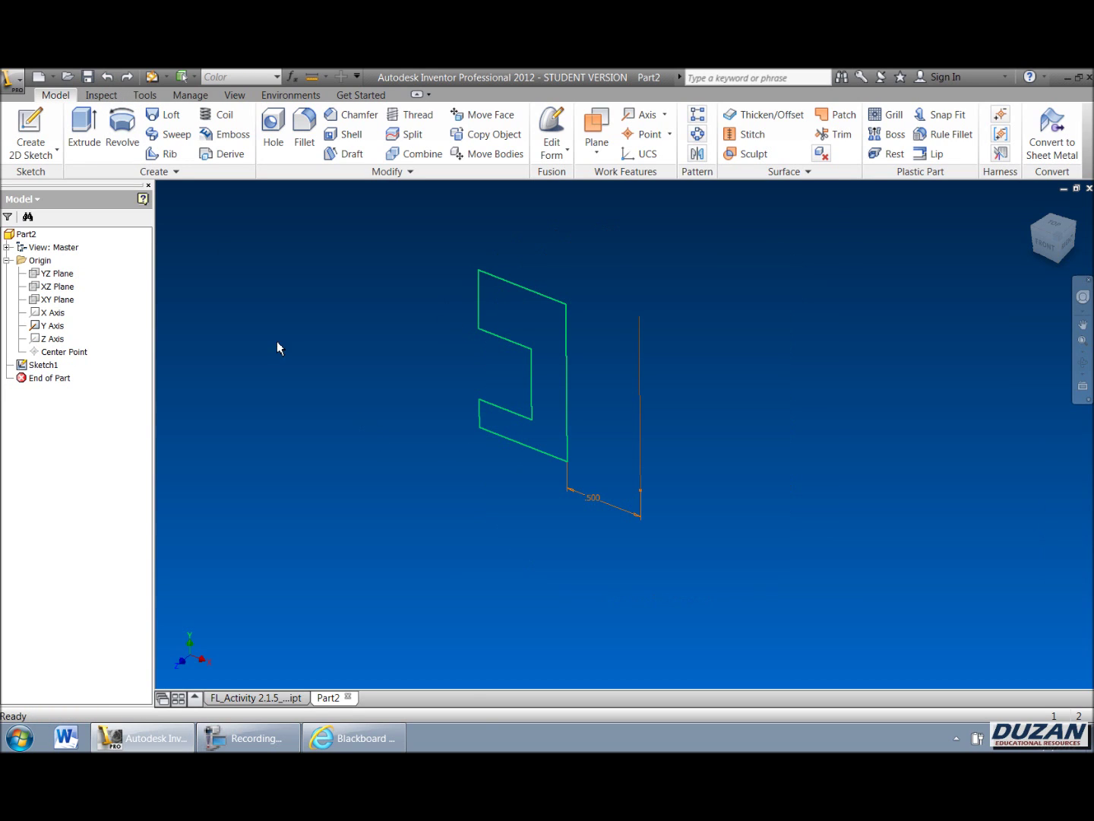
pyautogui.click(44, 365)
pyautogui.click(121, 129)
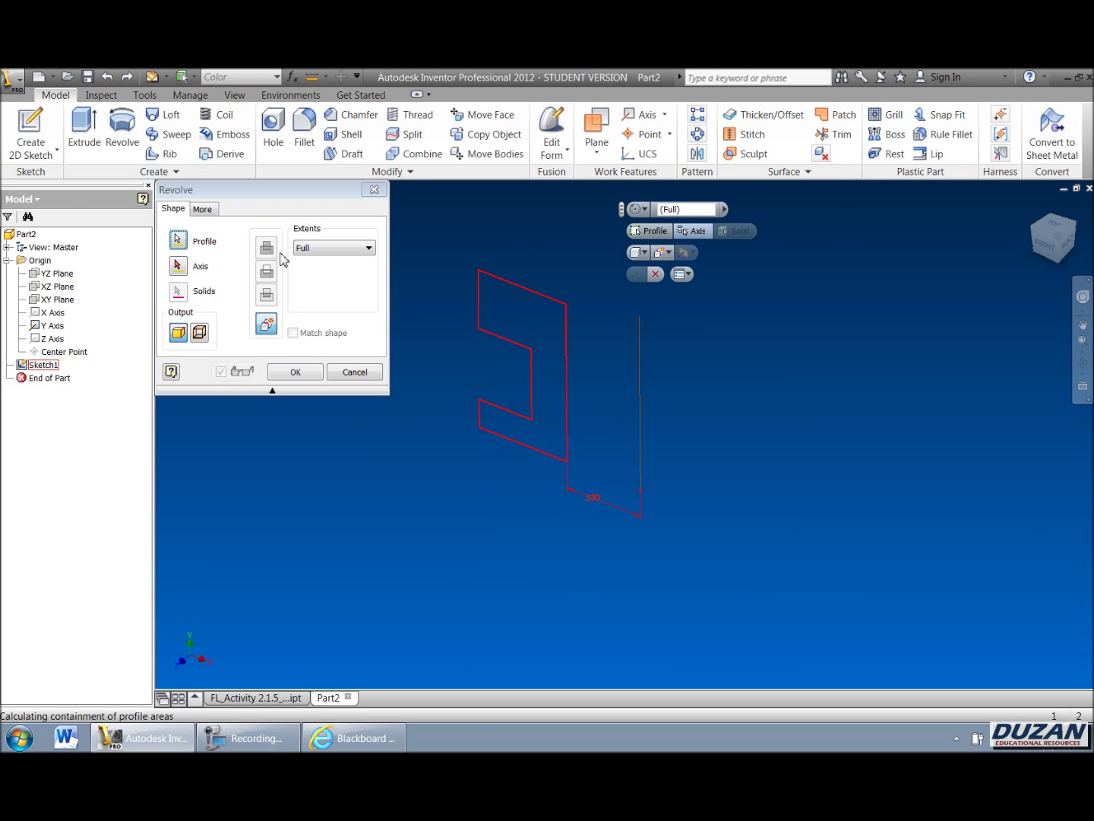
pyautogui.click(356, 374)
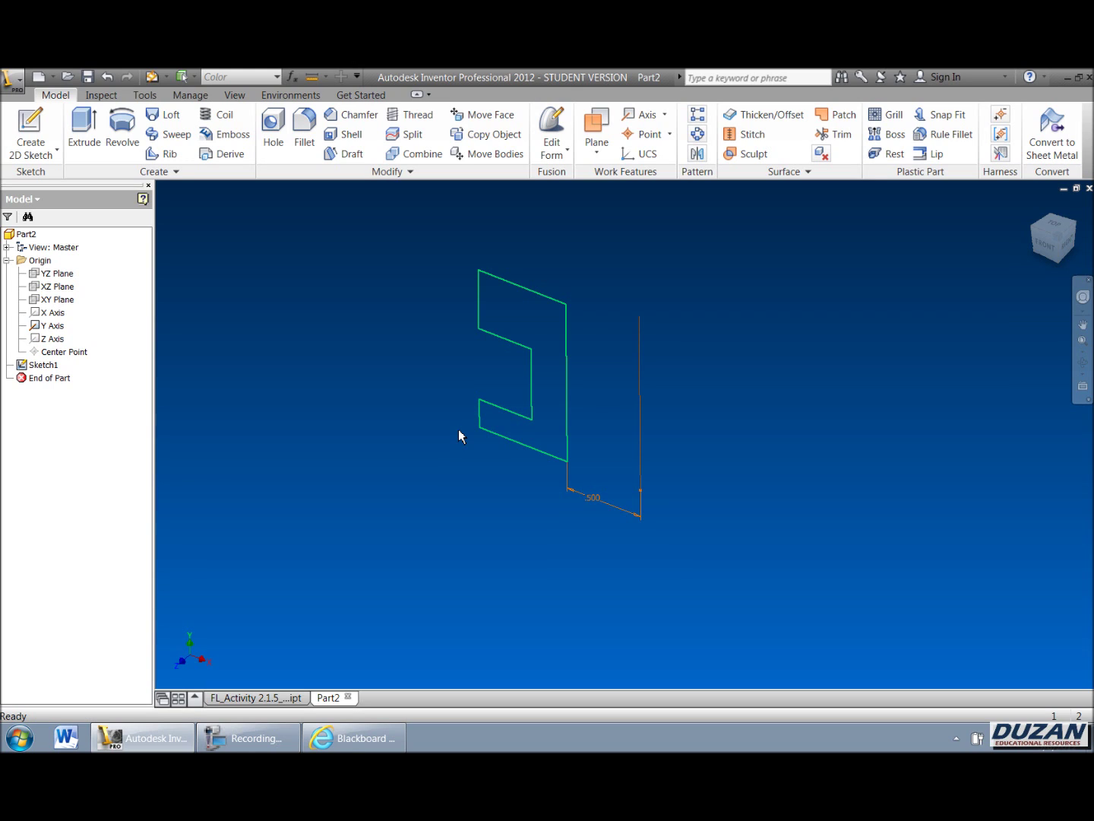
# Step: Edit Sketch1, set the horizontal distance between the profile and the origin point to 0, and finish the sketch
pyautogui.rightClick(39, 365)
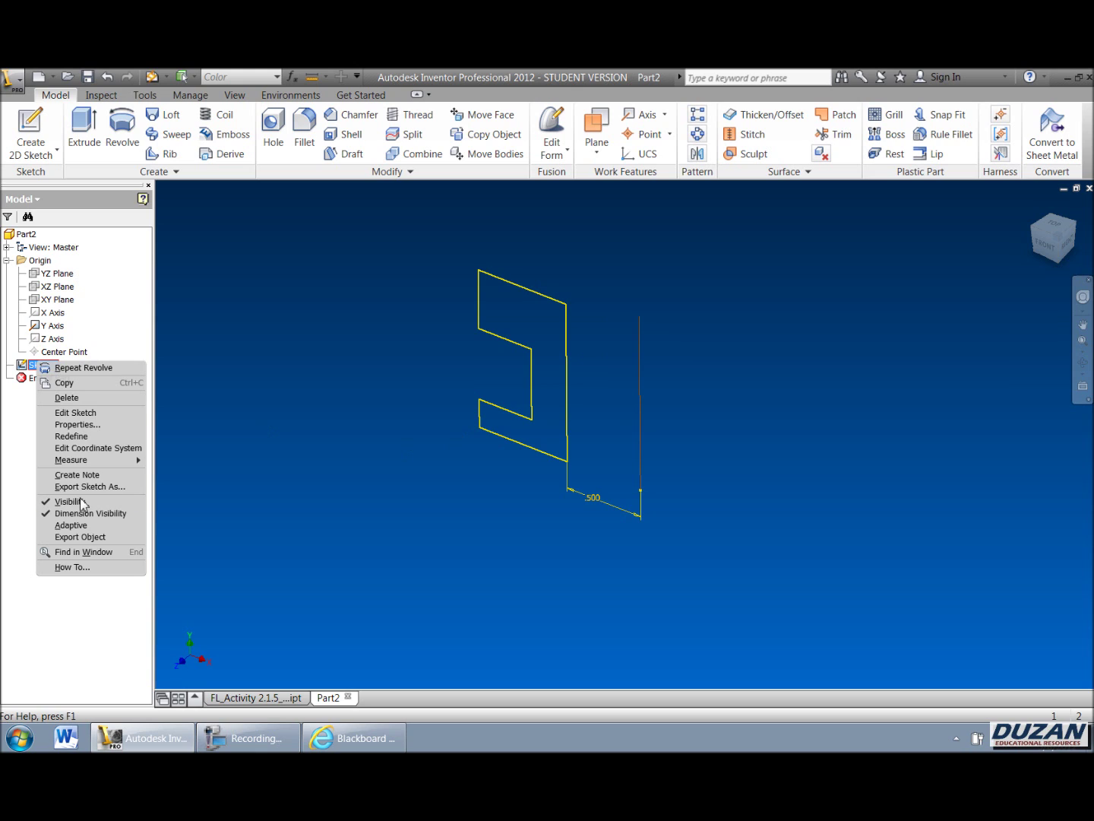
pyautogui.click(75, 412)
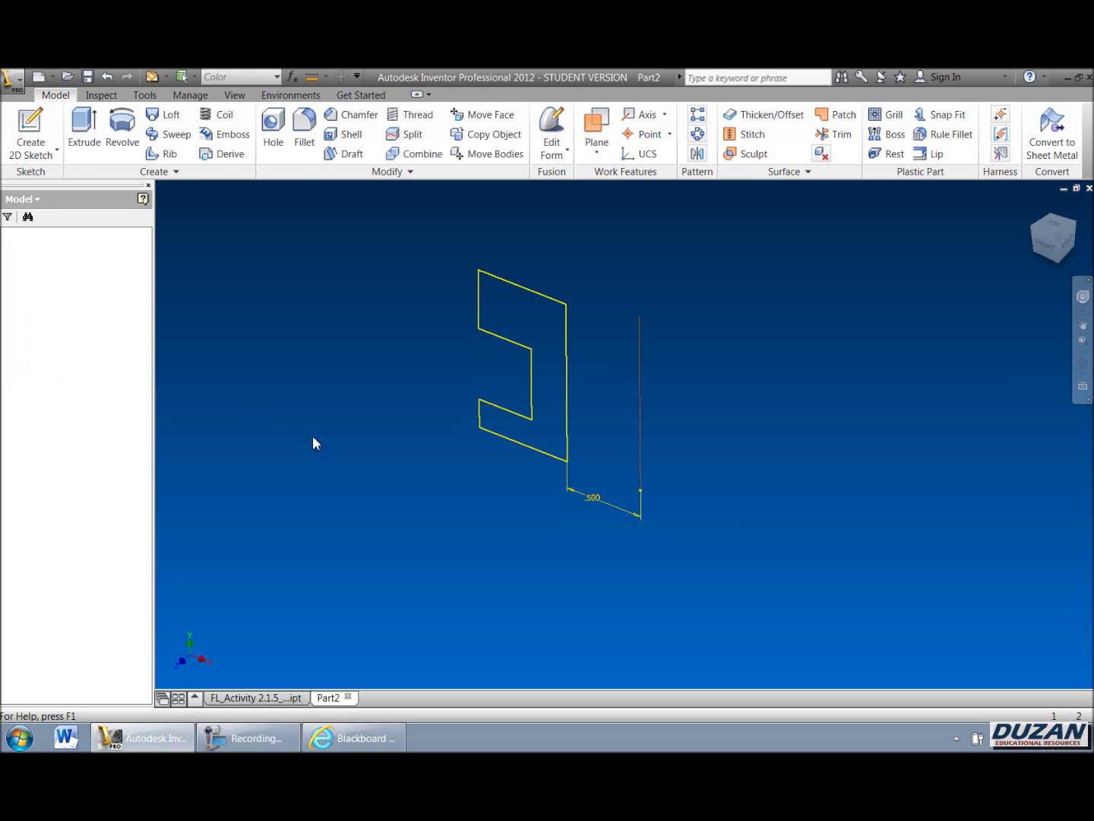
pyautogui.doubleClick(675, 547)
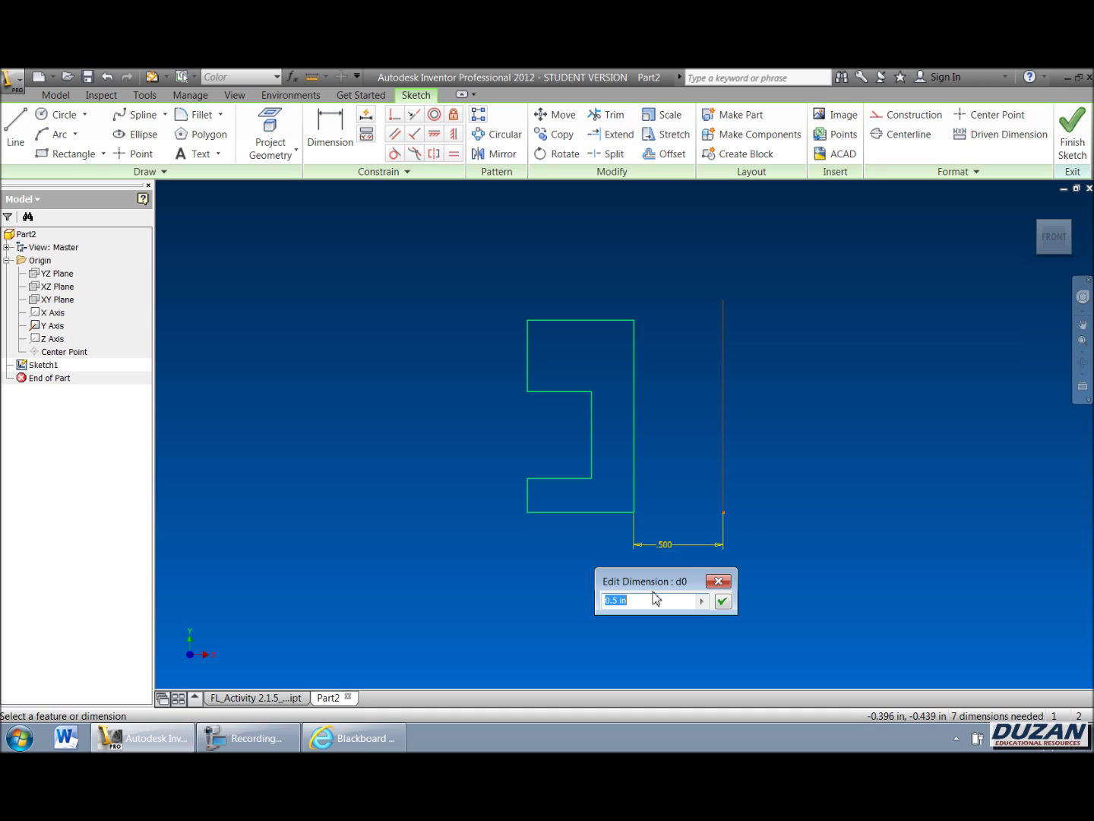
pyautogui.write('0')
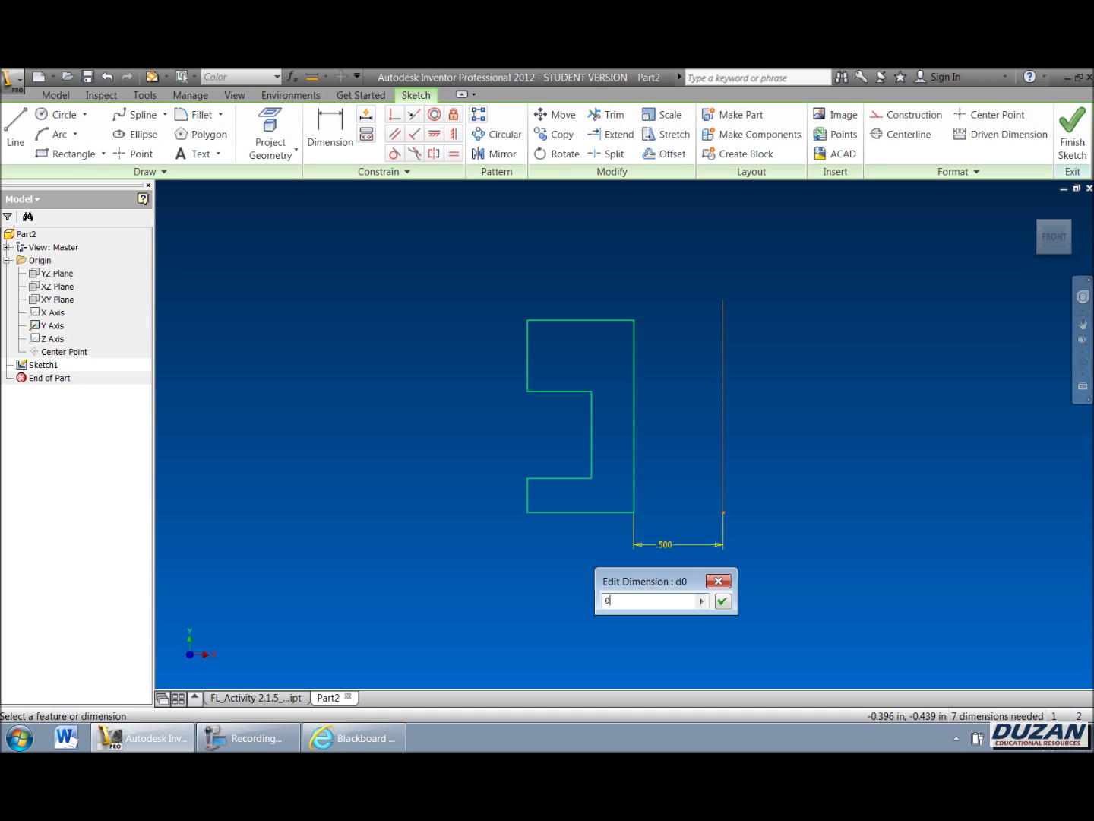
pyautogui.click(722, 600)
pyautogui.rightClick(430, 333)
pyautogui.click(444, 377)
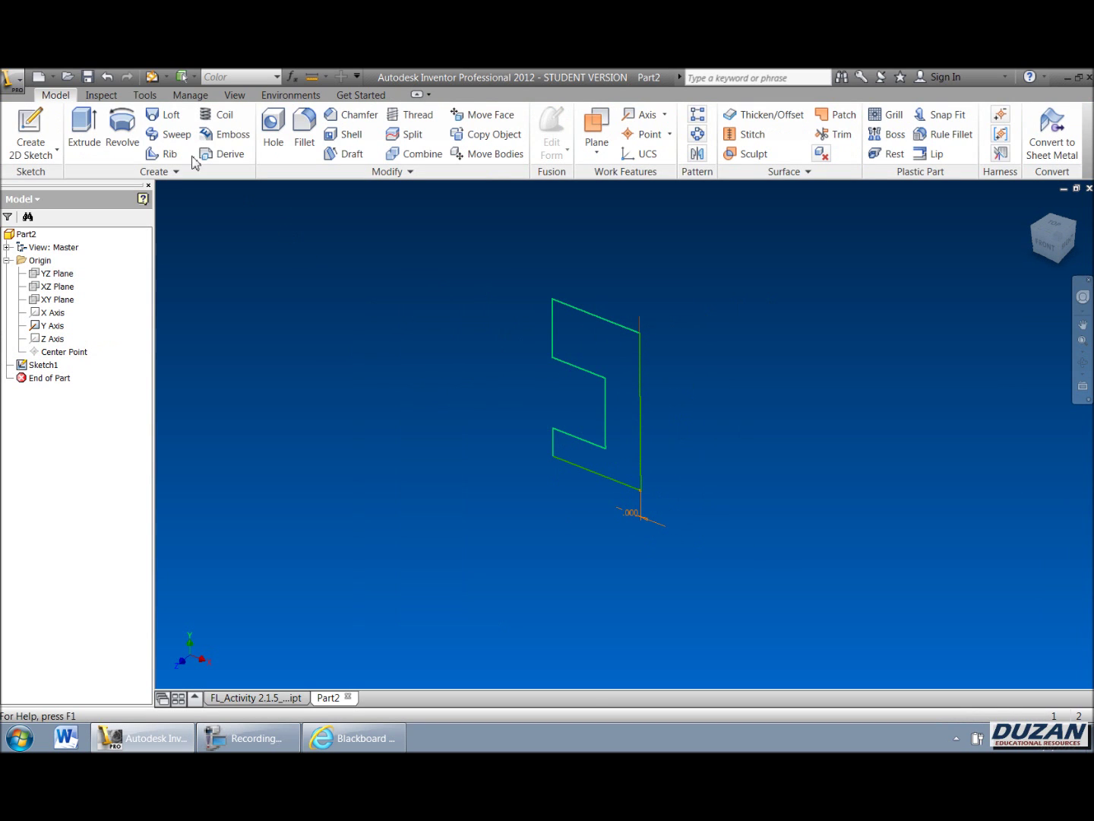
# Step: Preview a full solid revolve around the Y Axis of the profile that touches the axis, and cancel it
pyautogui.click(137, 131)
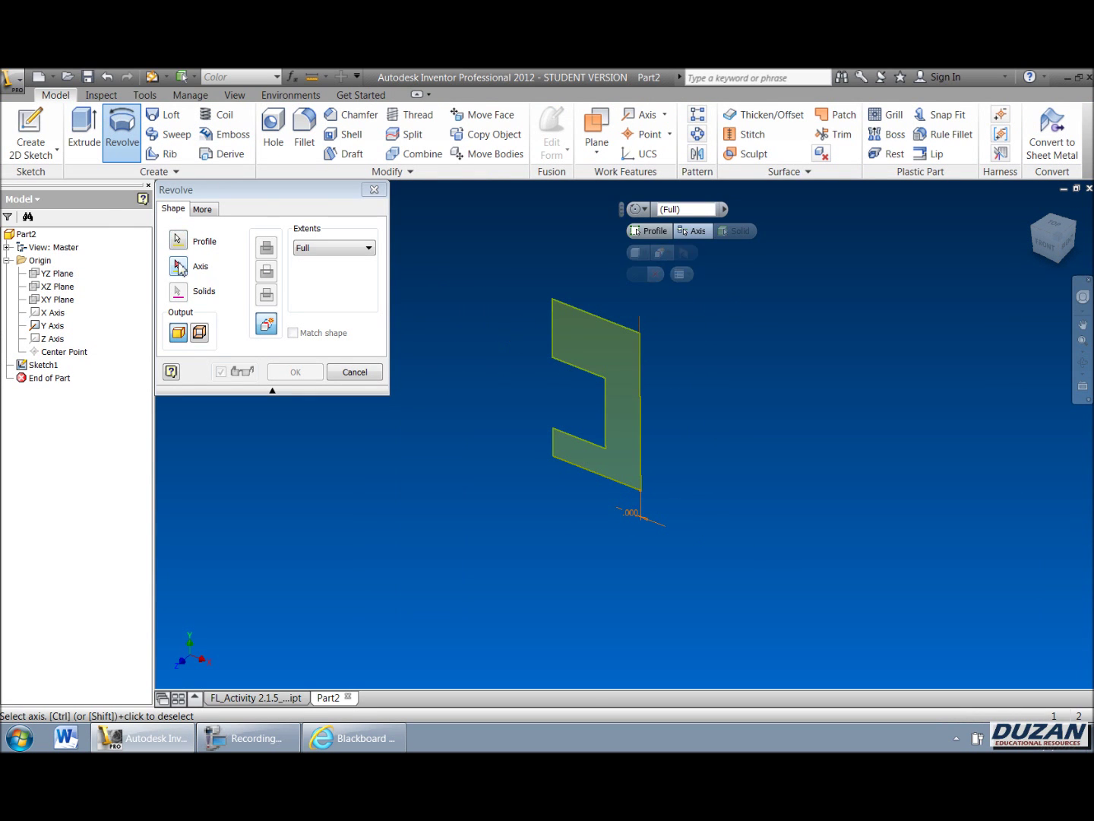
pyautogui.click(639, 325)
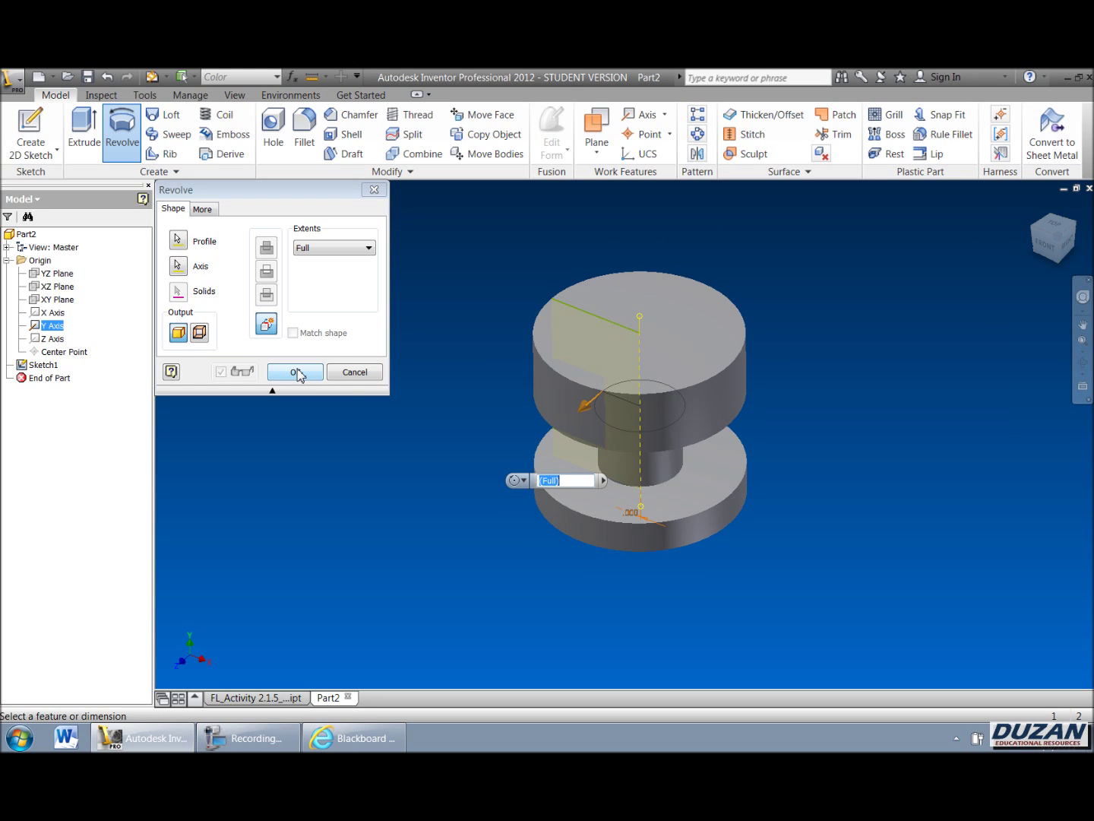
pyautogui.click(358, 374)
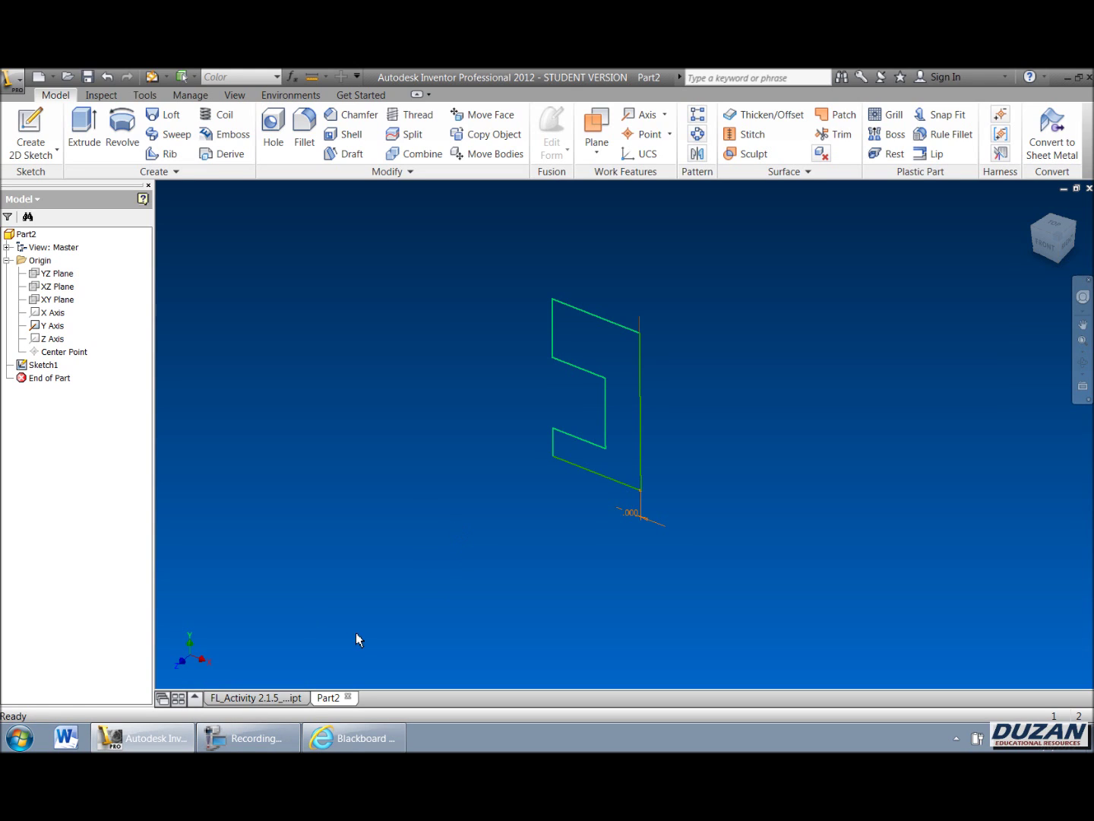
pyautogui.moveTo(263, 741)
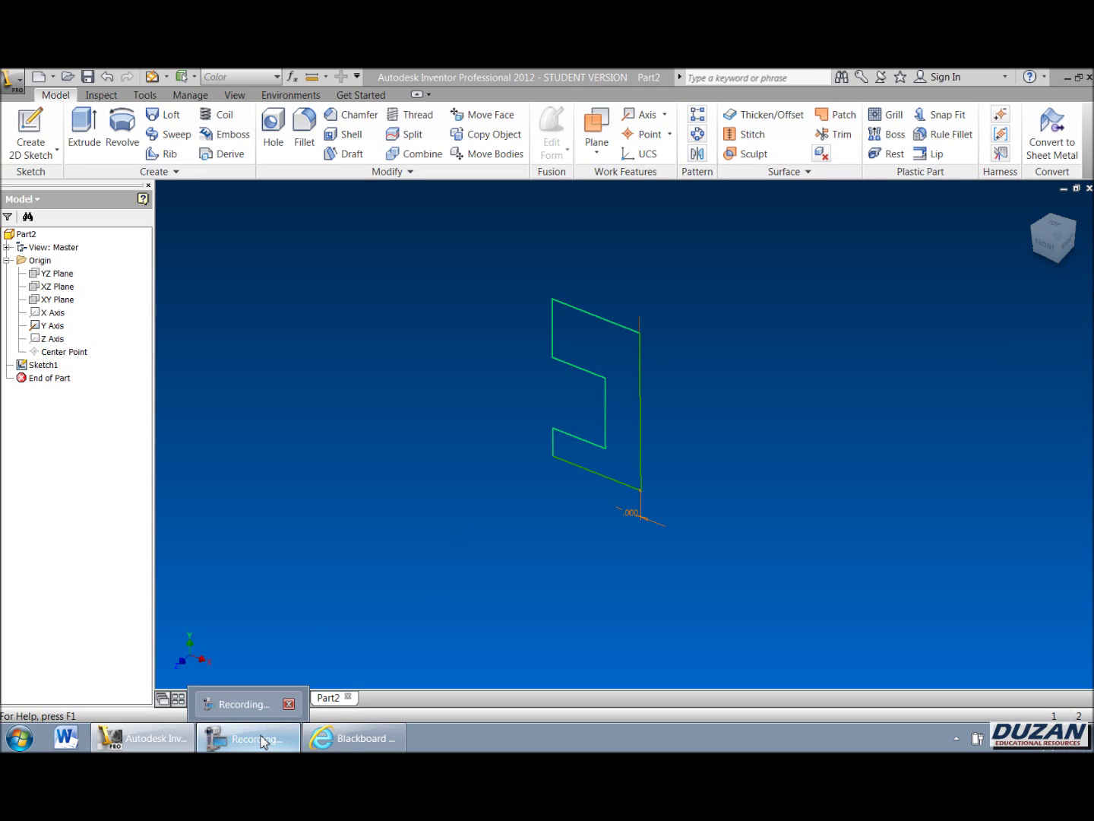